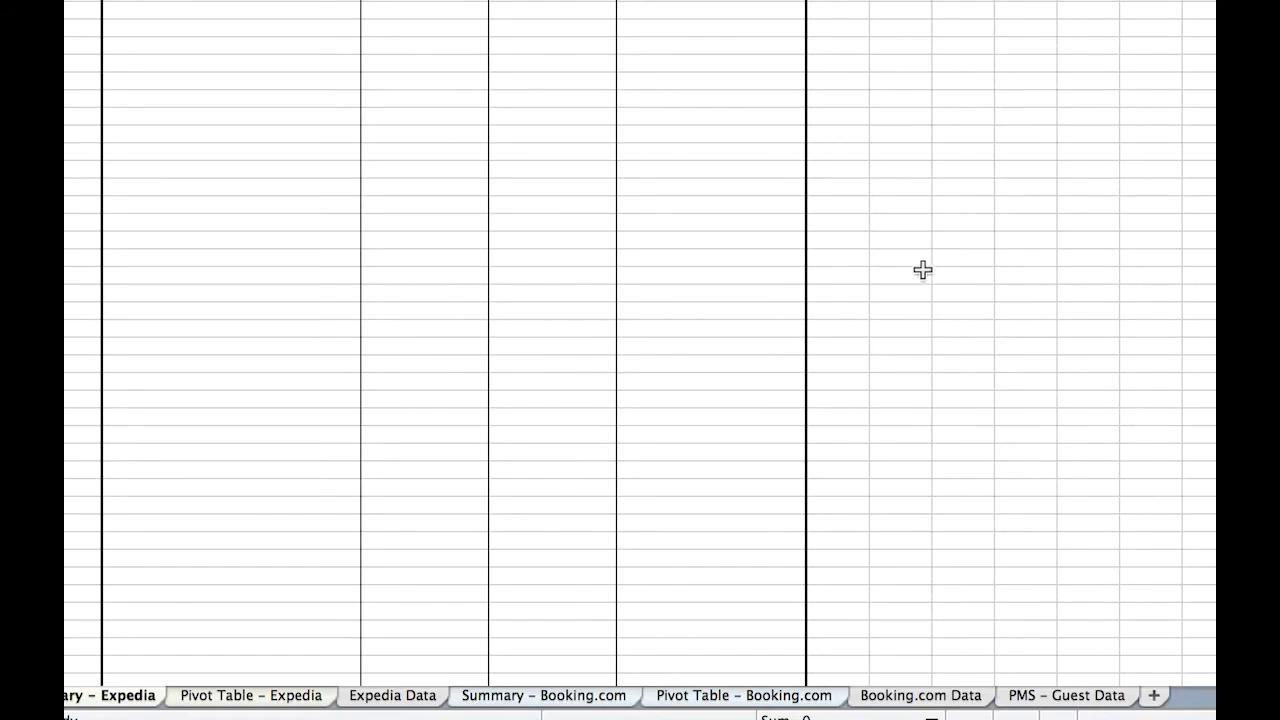
Review the Expedia Data, Booking.com Data and PMS - Guest Data sheets, looking across the PMS guest columns.
left_click(424, 700)
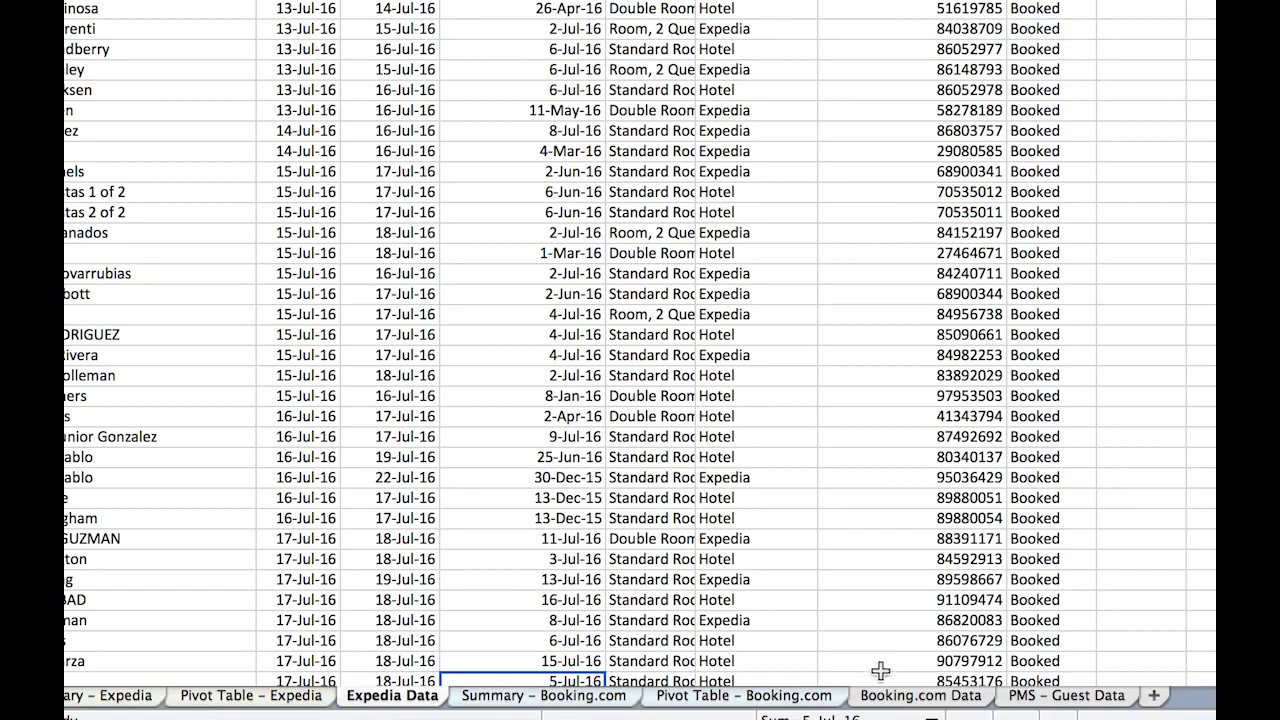
left_click(922, 702)
left_click(1035, 702)
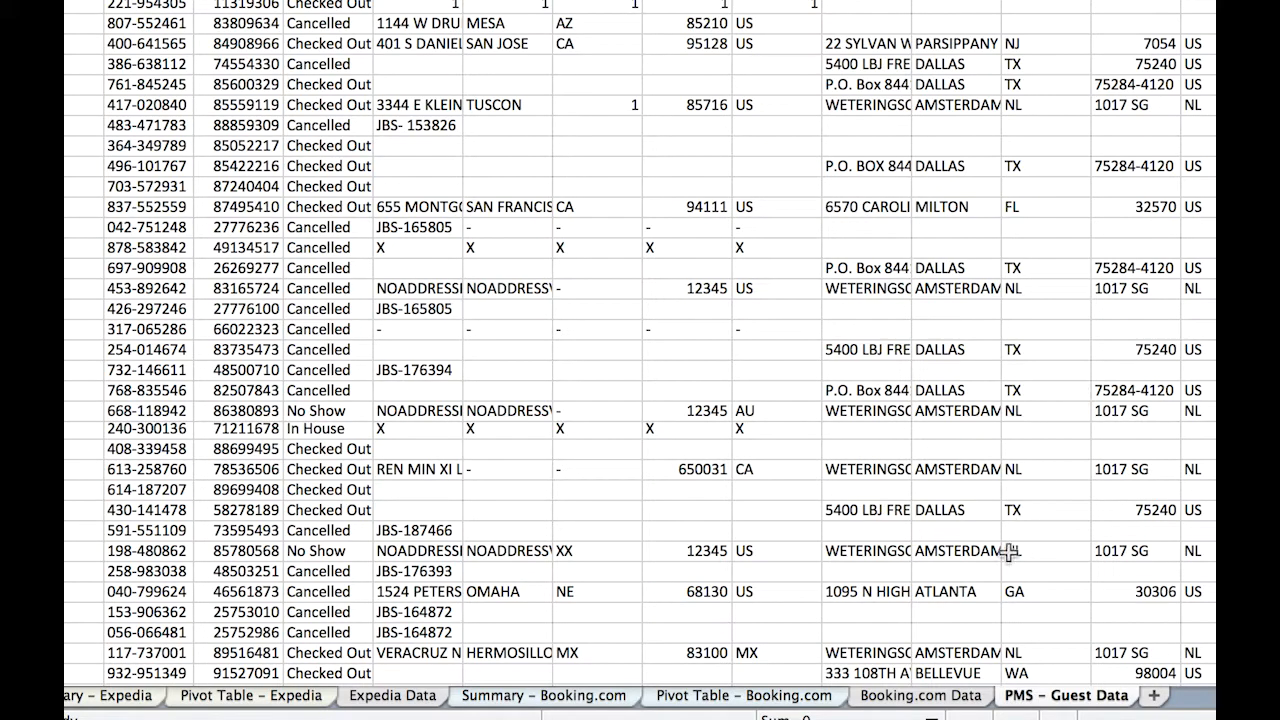
left_click(395, 700)
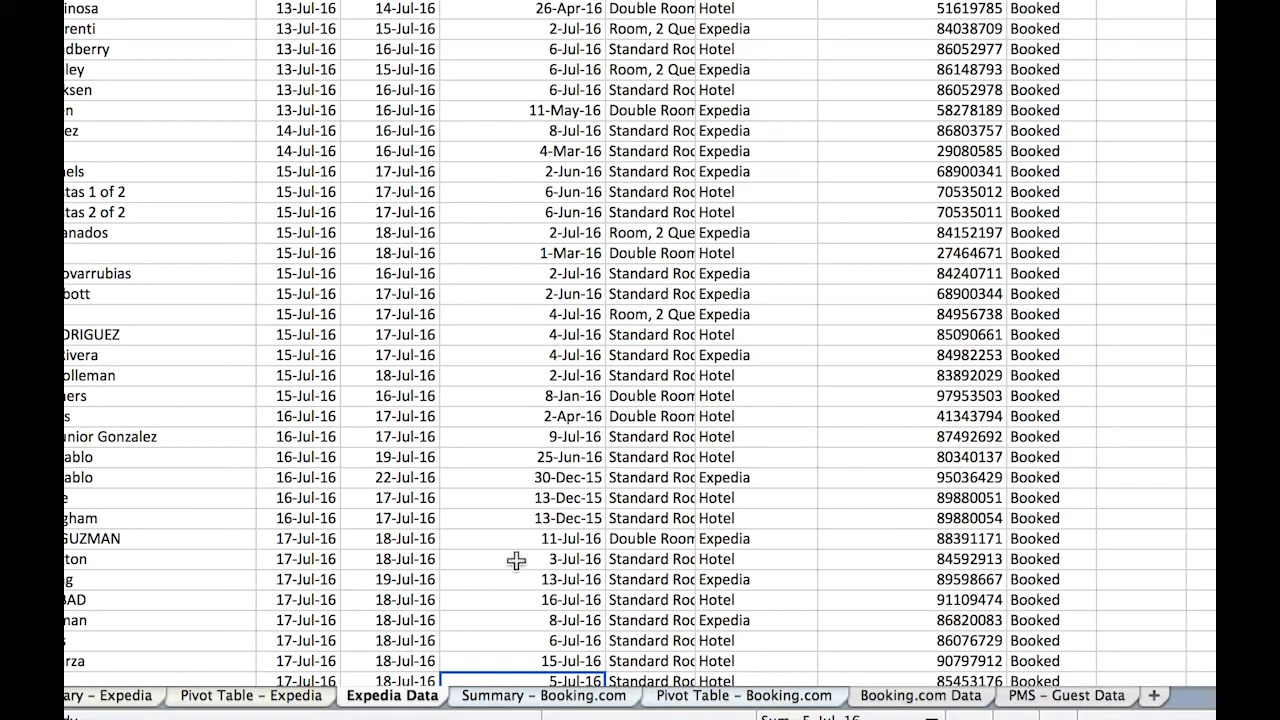
left_click(1045, 703)
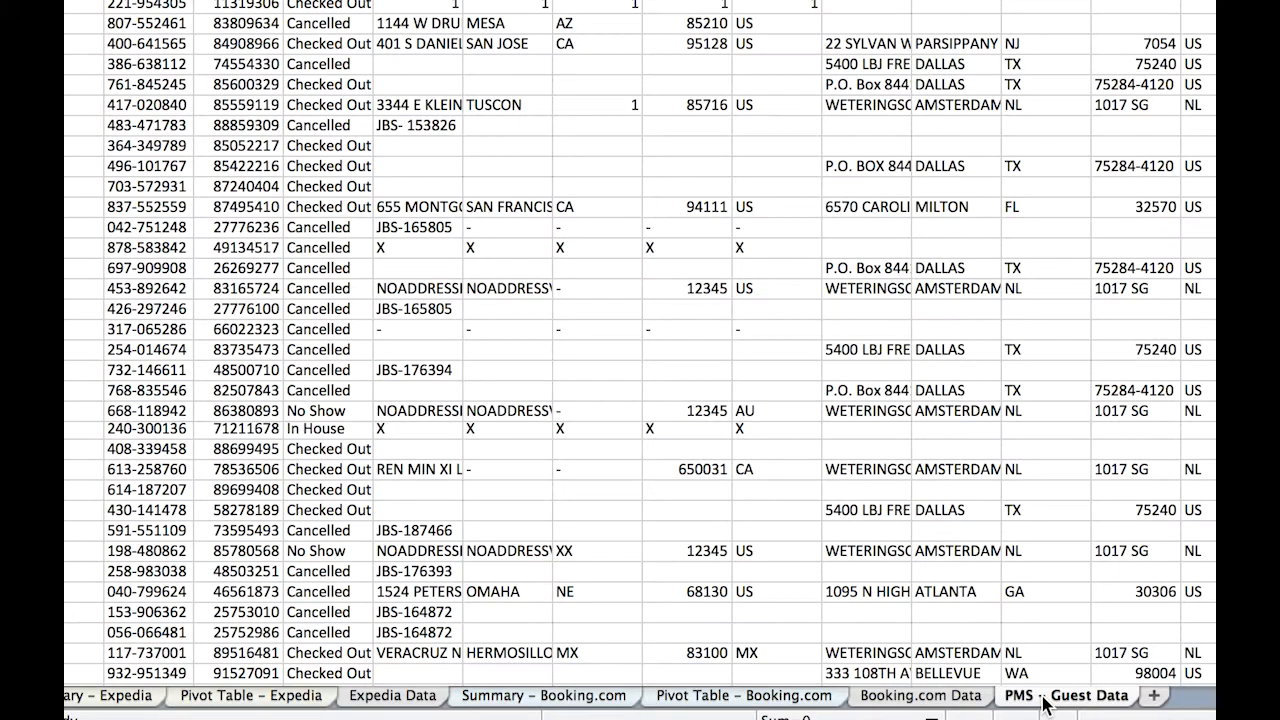
scroll(917, 541, "right", 10)
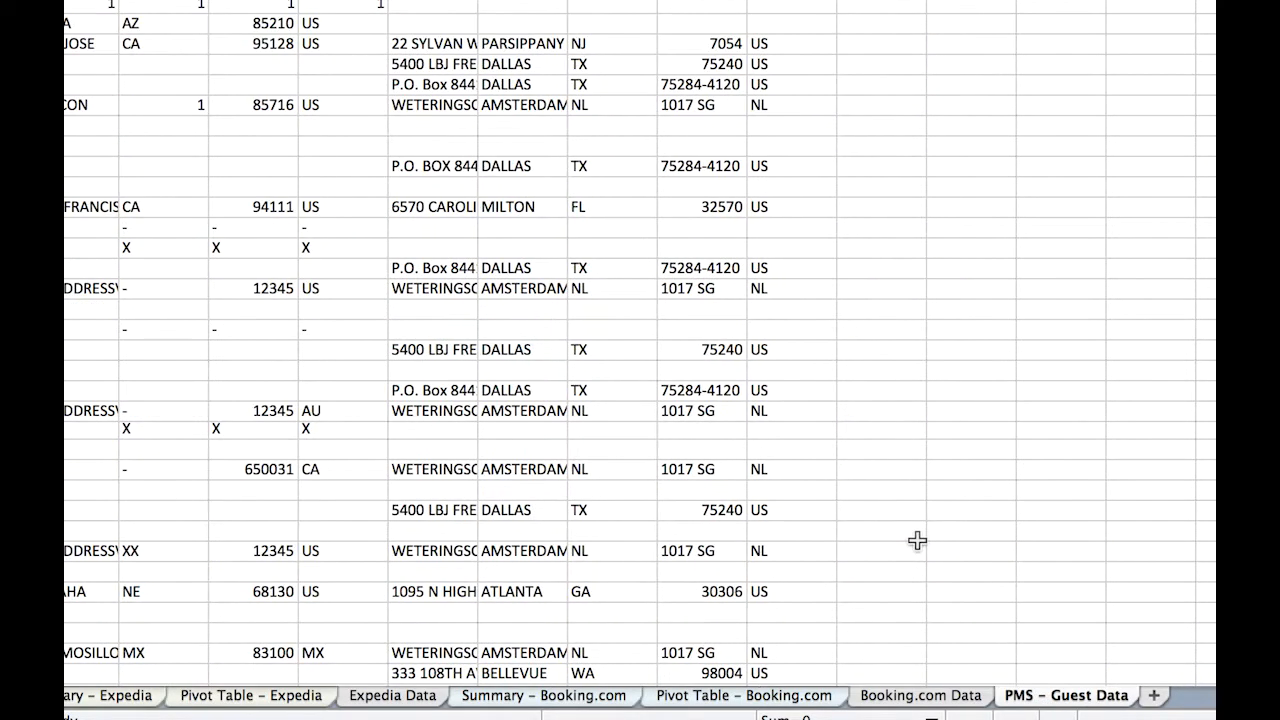
scroll(917, 541, "right", 8)
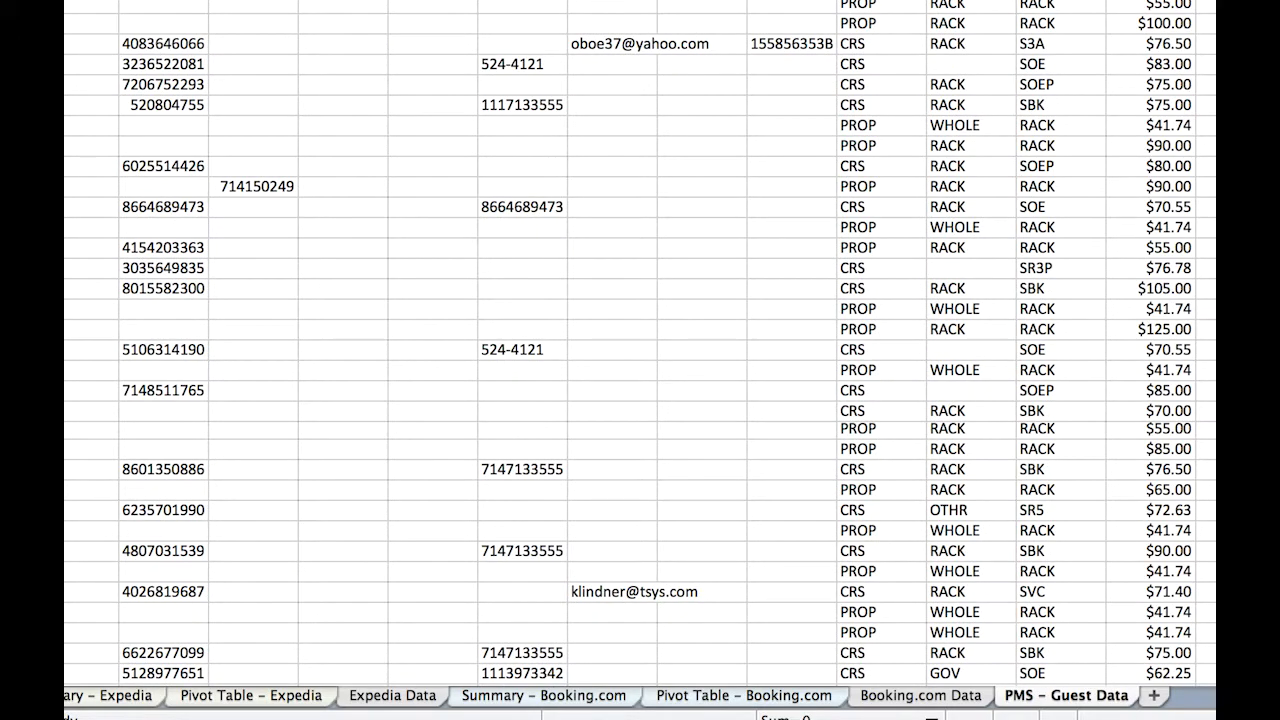
scroll(943, 570, "left", 15)
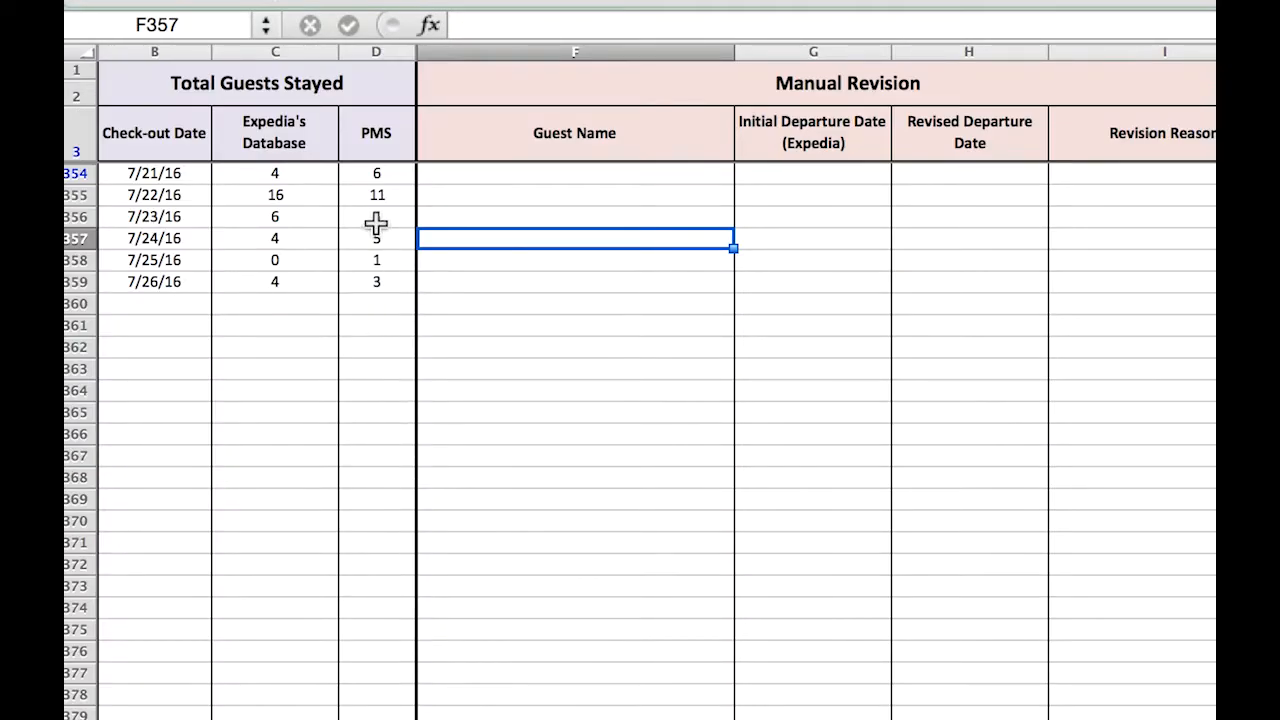
Examine the Expedia's Database and PMS totals for check-out dates 7/21/16 to 7/26/16 on the Summary - Expedia sheet.
left_click_drag(295, 176, 360, 300)
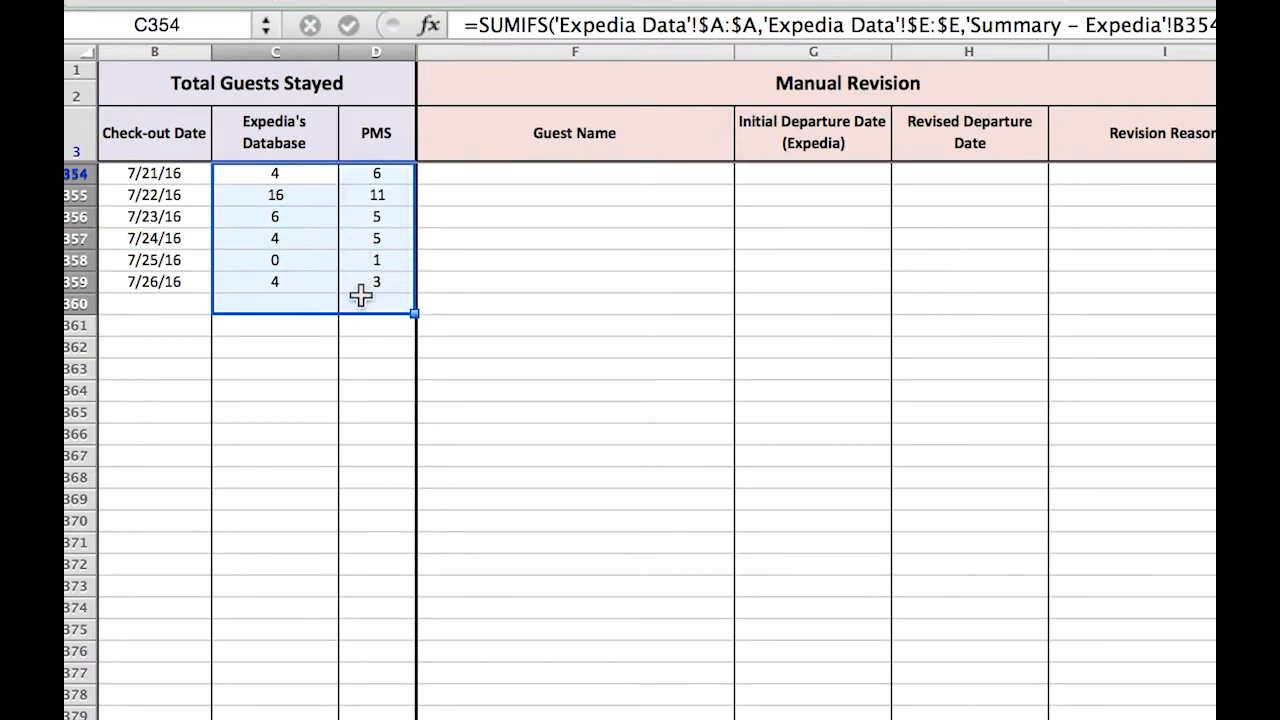
left_click(476, 243)
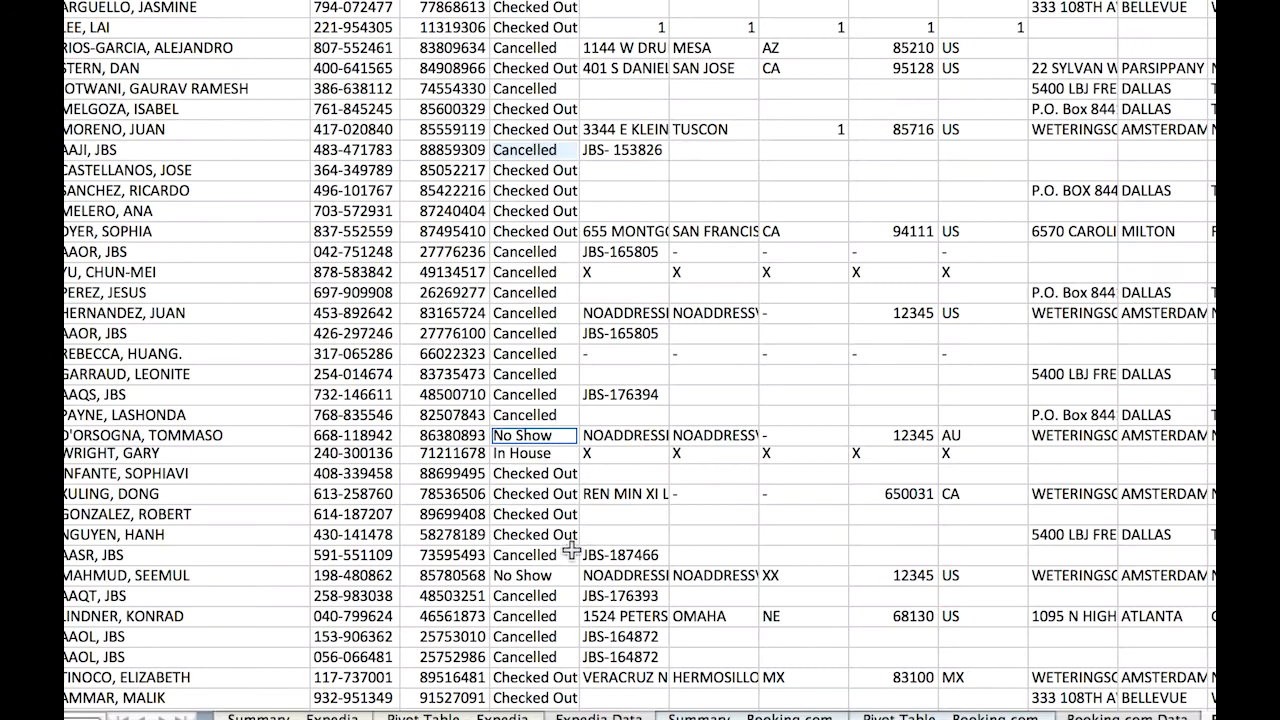
Examine the No Show and Cancelled entries in the reservation status column of the PMS guest data.
left_click(553, 576)
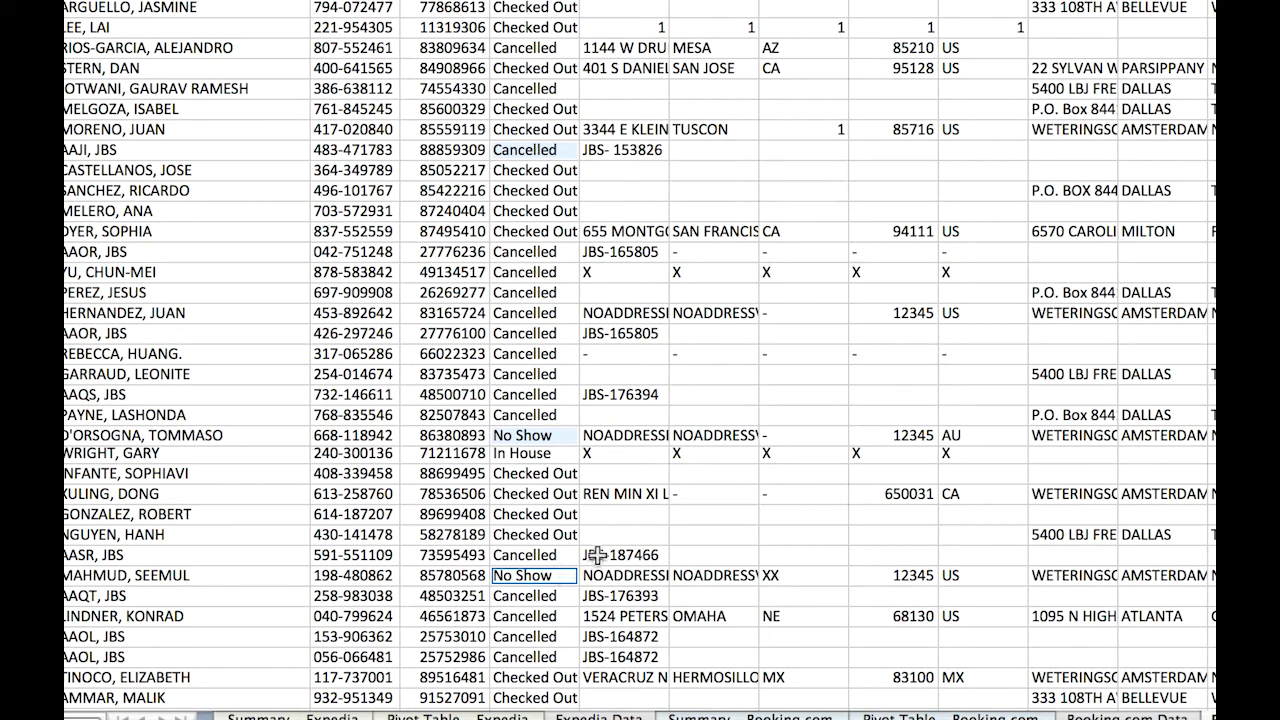
left_click(563, 415)
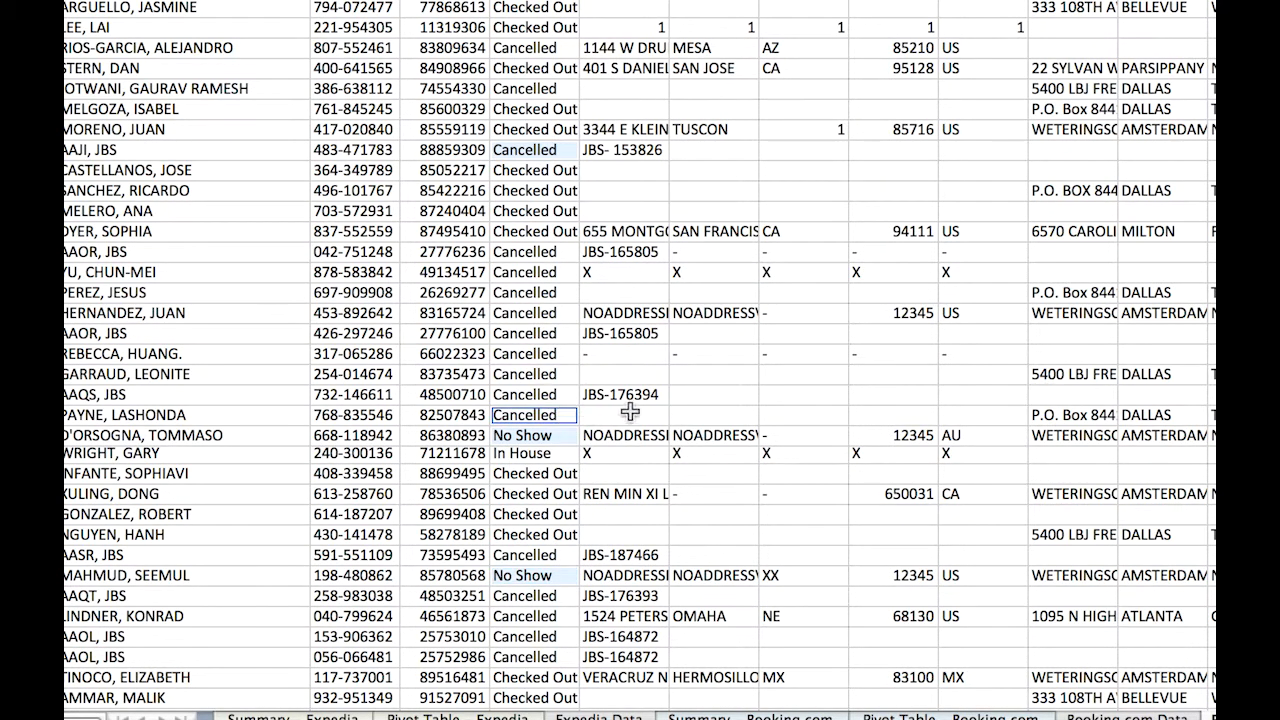
left_click(543, 396, "super")
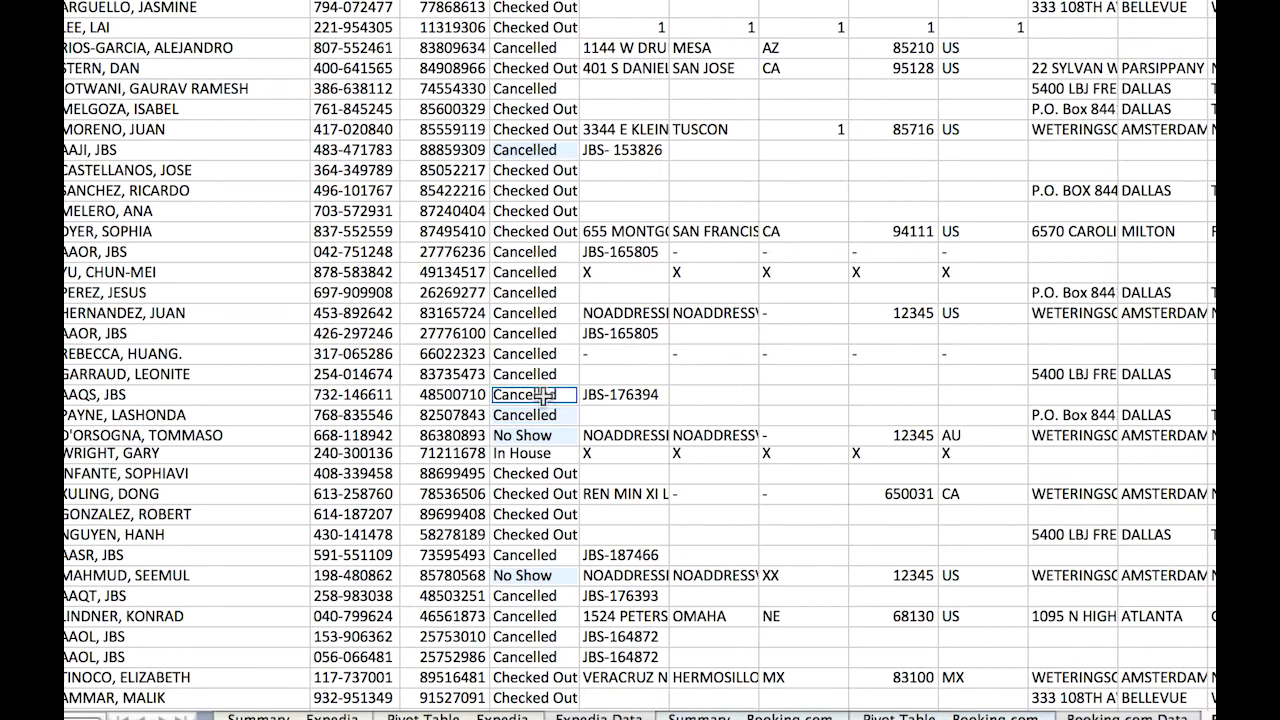
left_click(543, 374, "super")
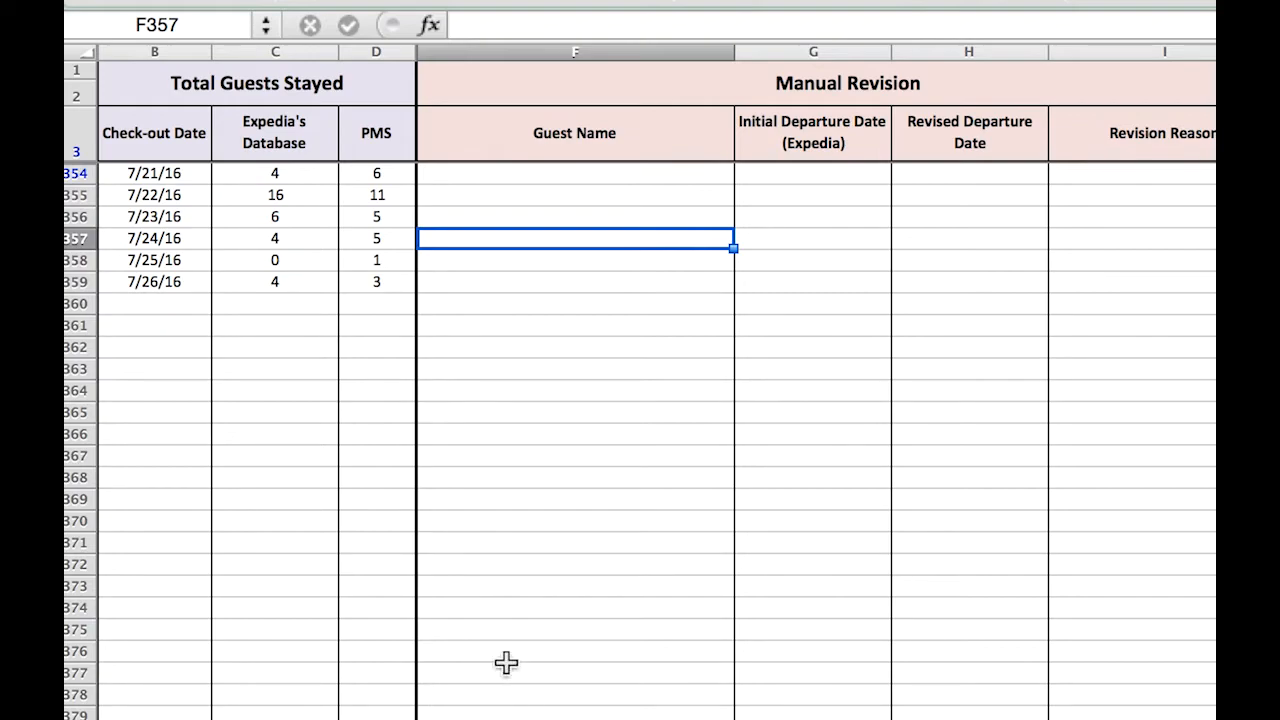
Compare the Expedia and PMS guest totals for the 7/21/16 check-out date on the Summary - Expedia sheet.
left_click(304, 175)
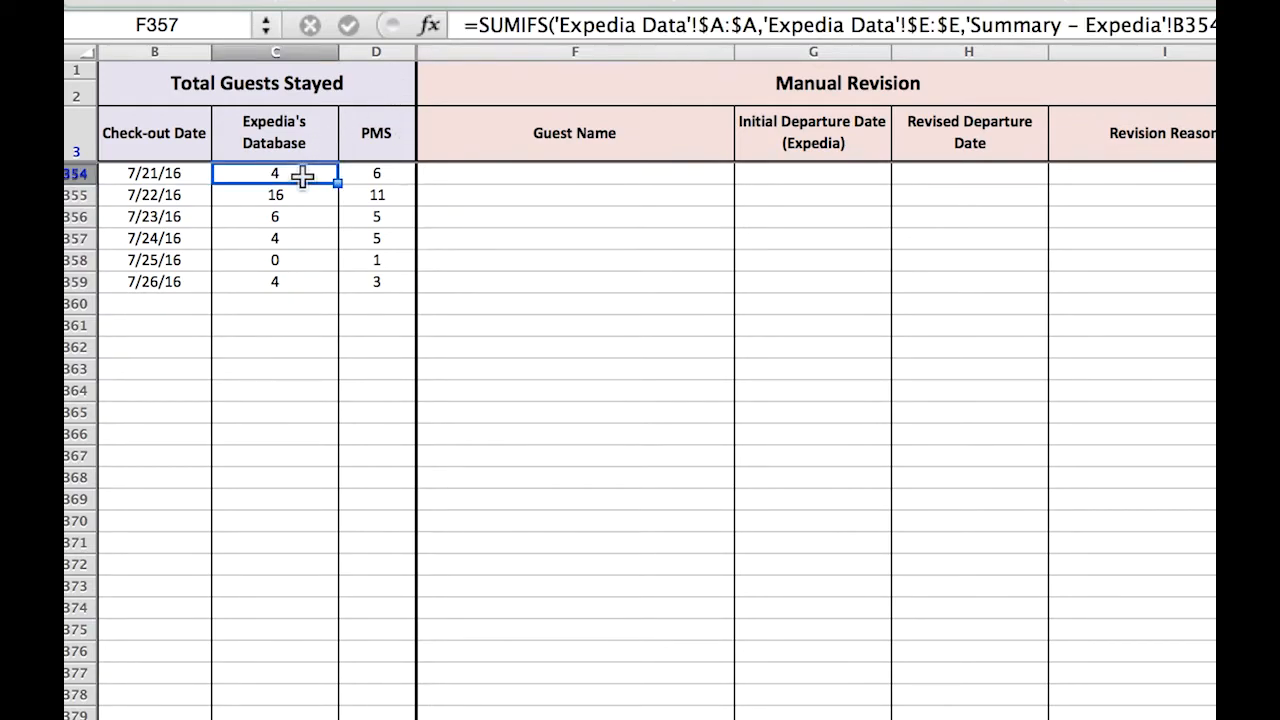
left_click(389, 171)
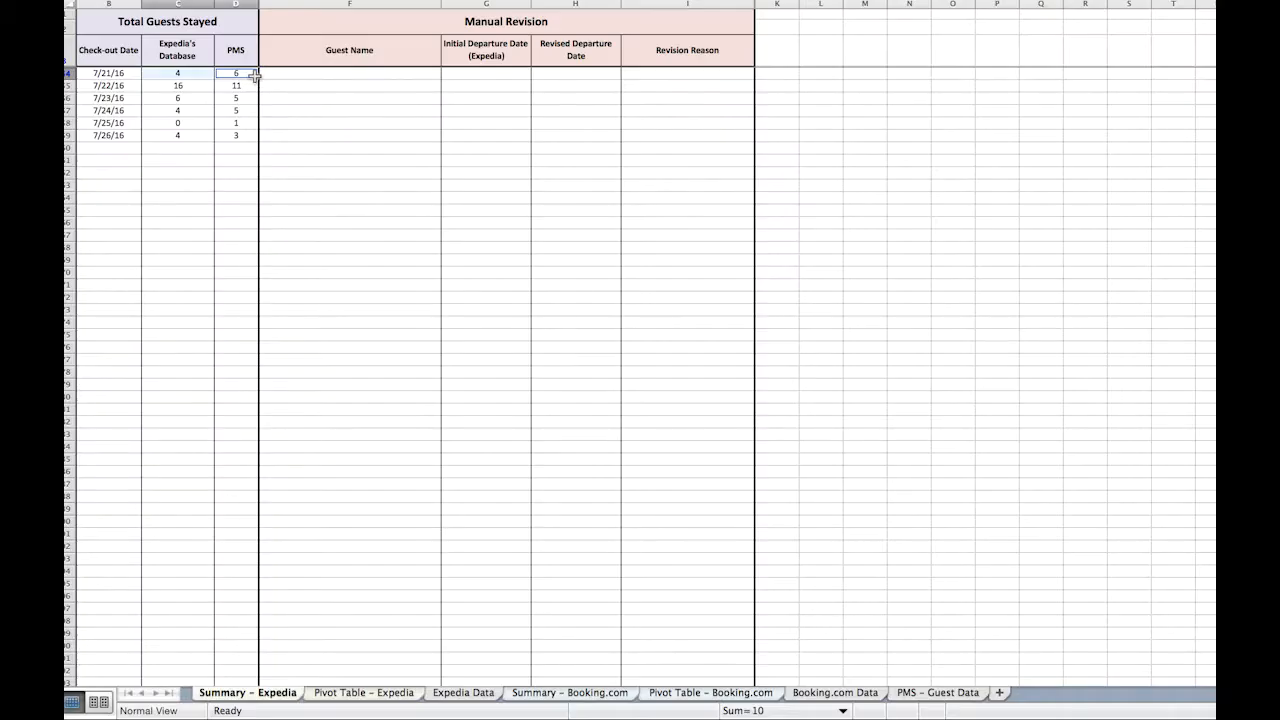
left_click_drag(284, 178, 376, 176)
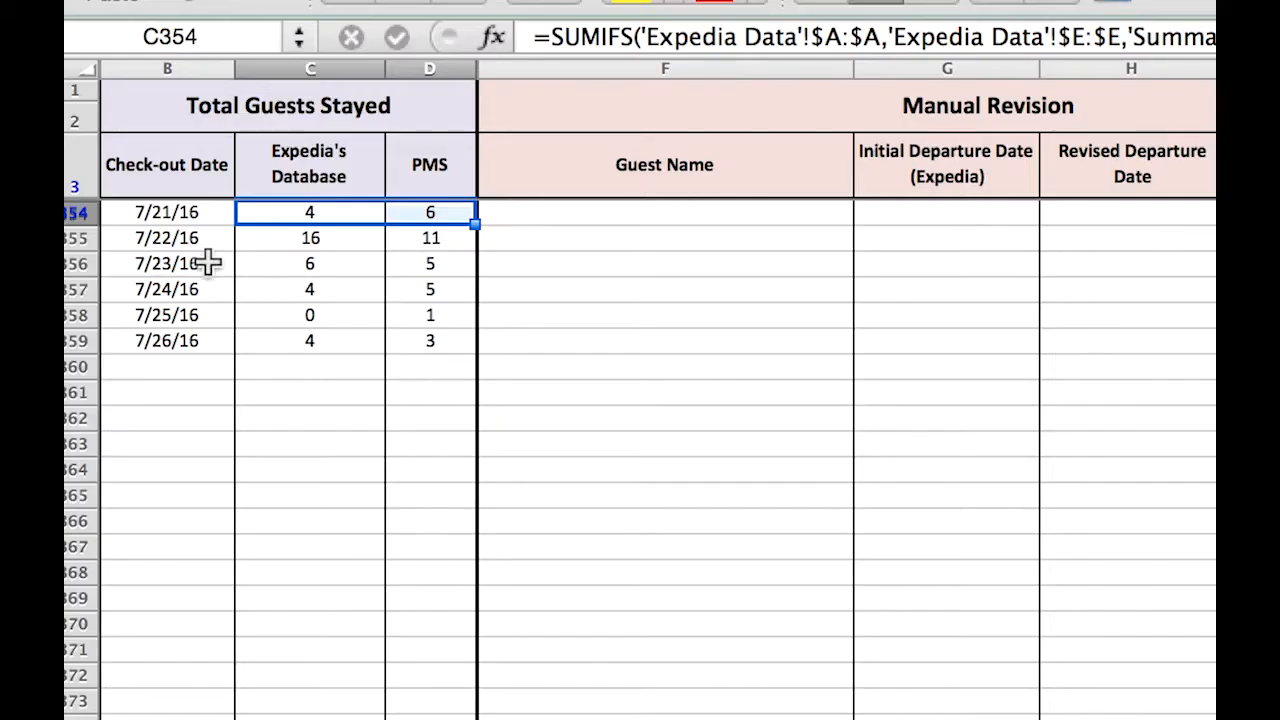
left_click(125, 73)
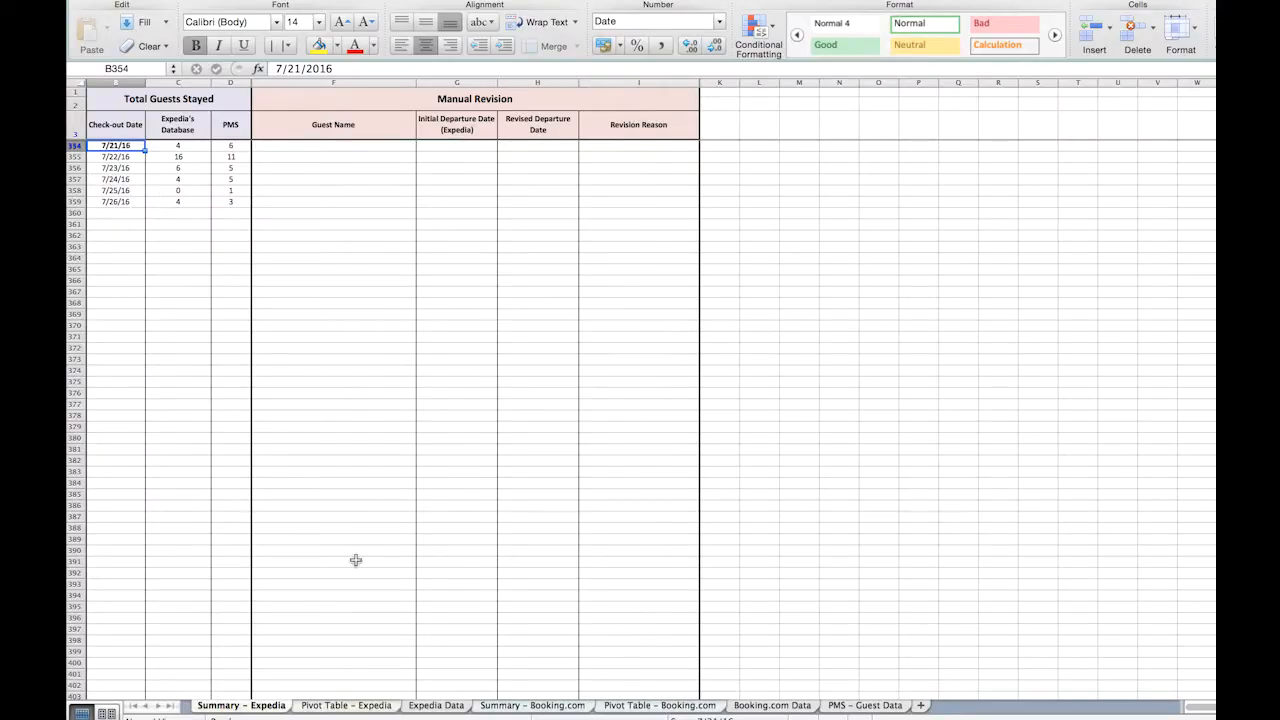
On the Pivot Table - Expedia sheet, filter the PMS pivot table's Departure Date to only 7/21/16.
left_click(346, 705)
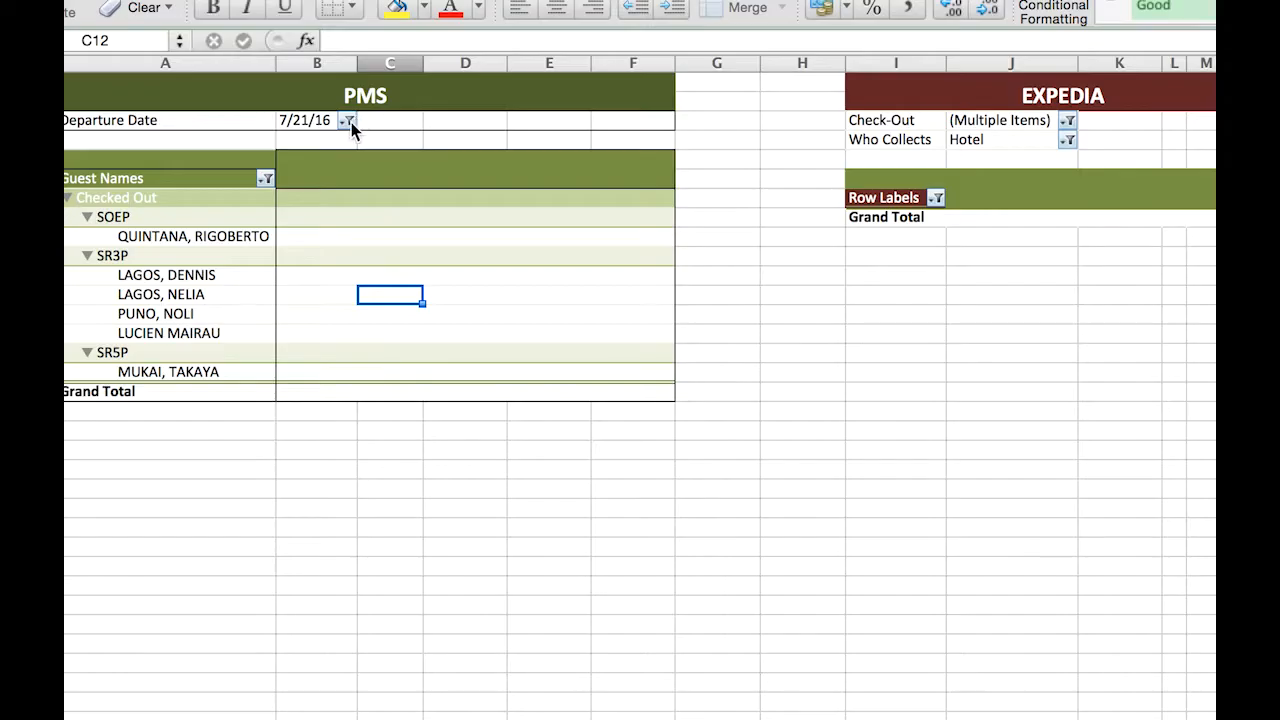
left_click(351, 122)
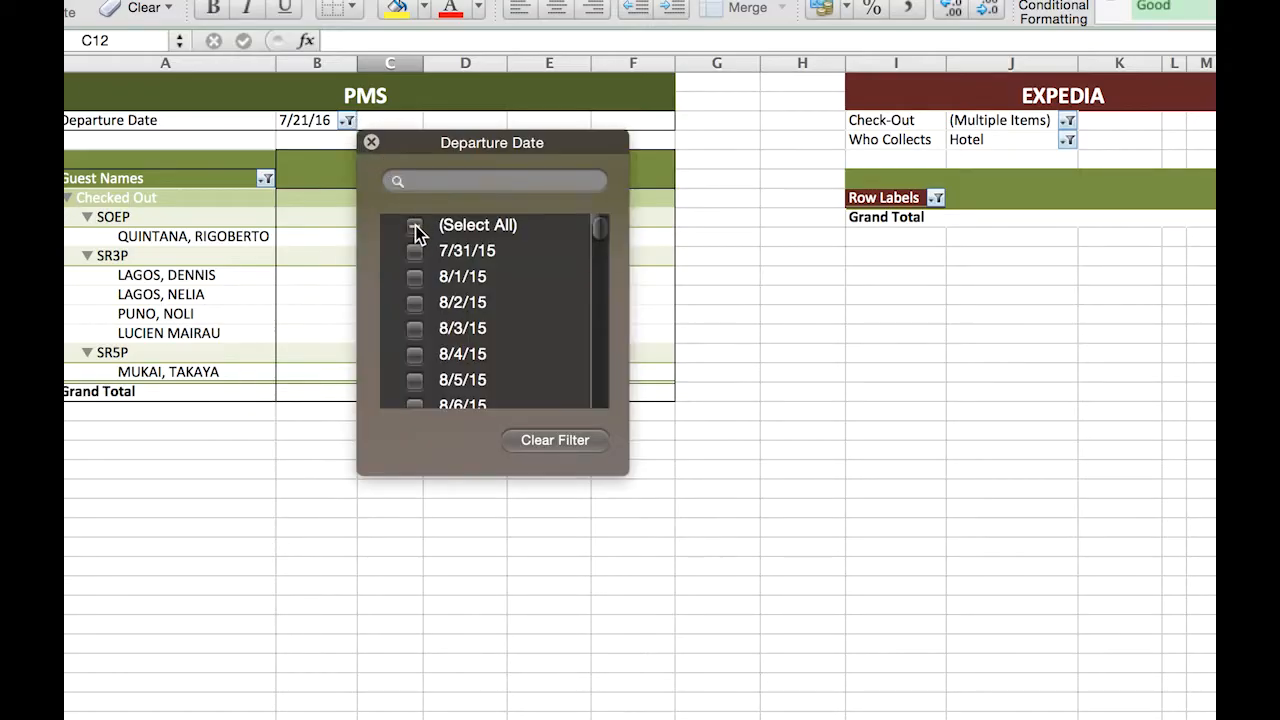
left_click(414, 225)
left_click(414, 228)
left_click(440, 183)
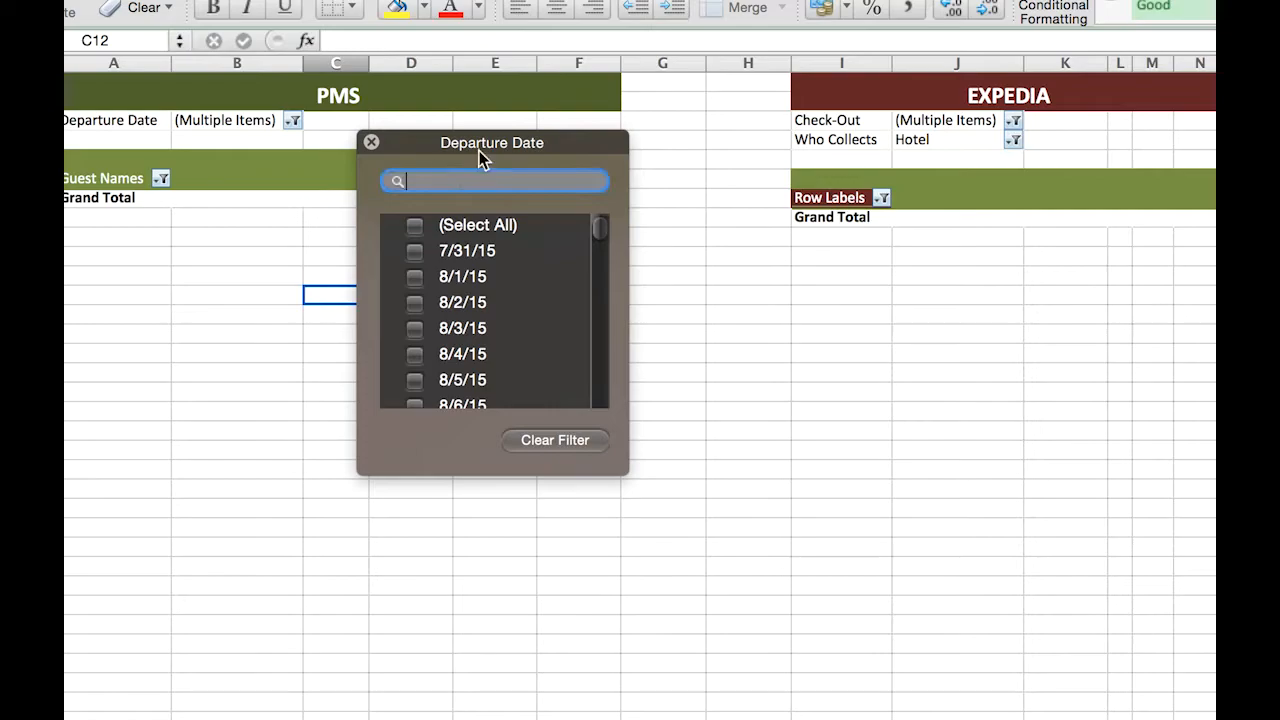
type("7/21/16")
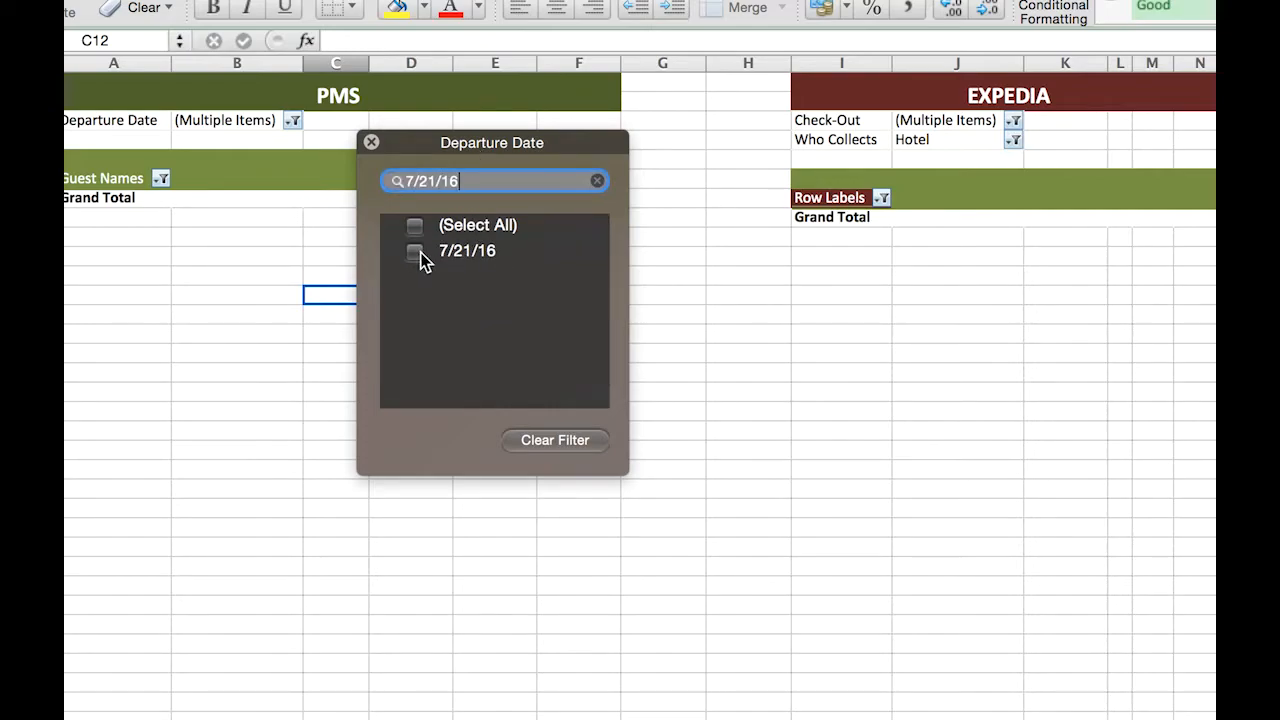
left_click(414, 251)
Filter the Expedia pivot table's Check-Out date to only 7/21/16.
left_click(1067, 120)
left_click(1136, 226)
left_click(1136, 226)
left_click(1188, 181)
type("7/21/16")
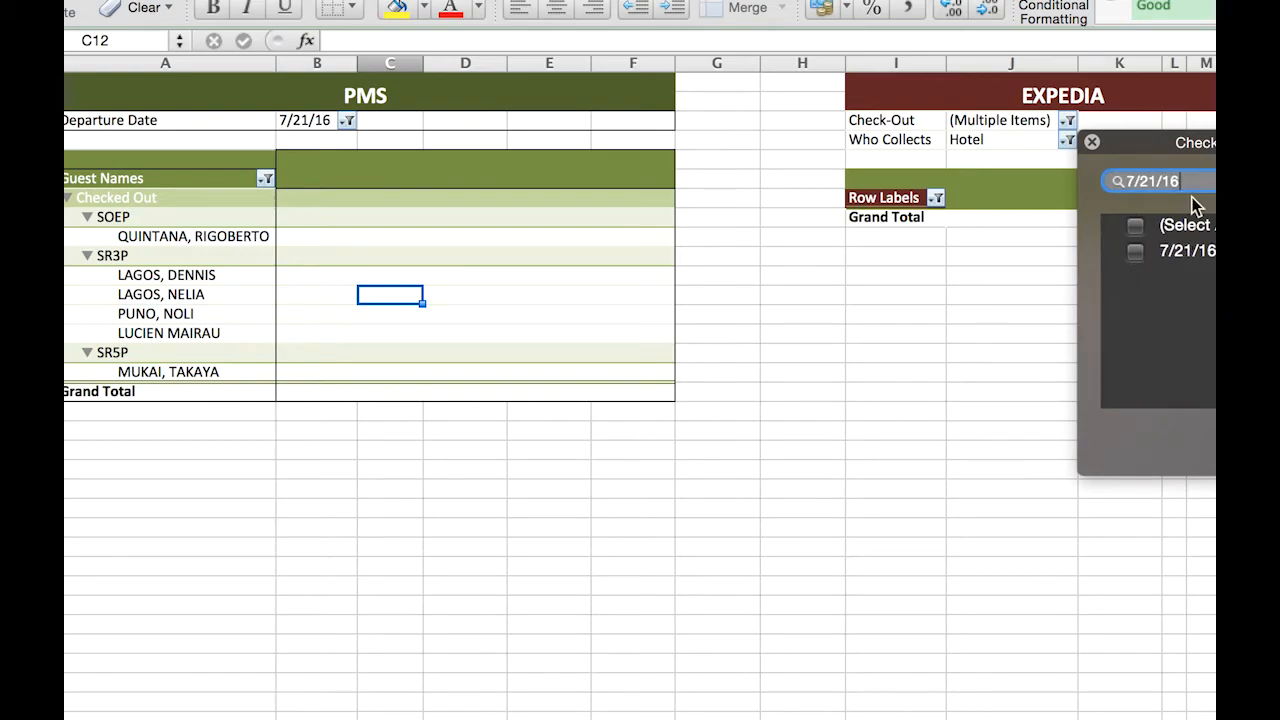
left_click(1136, 251)
left_click(1051, 294)
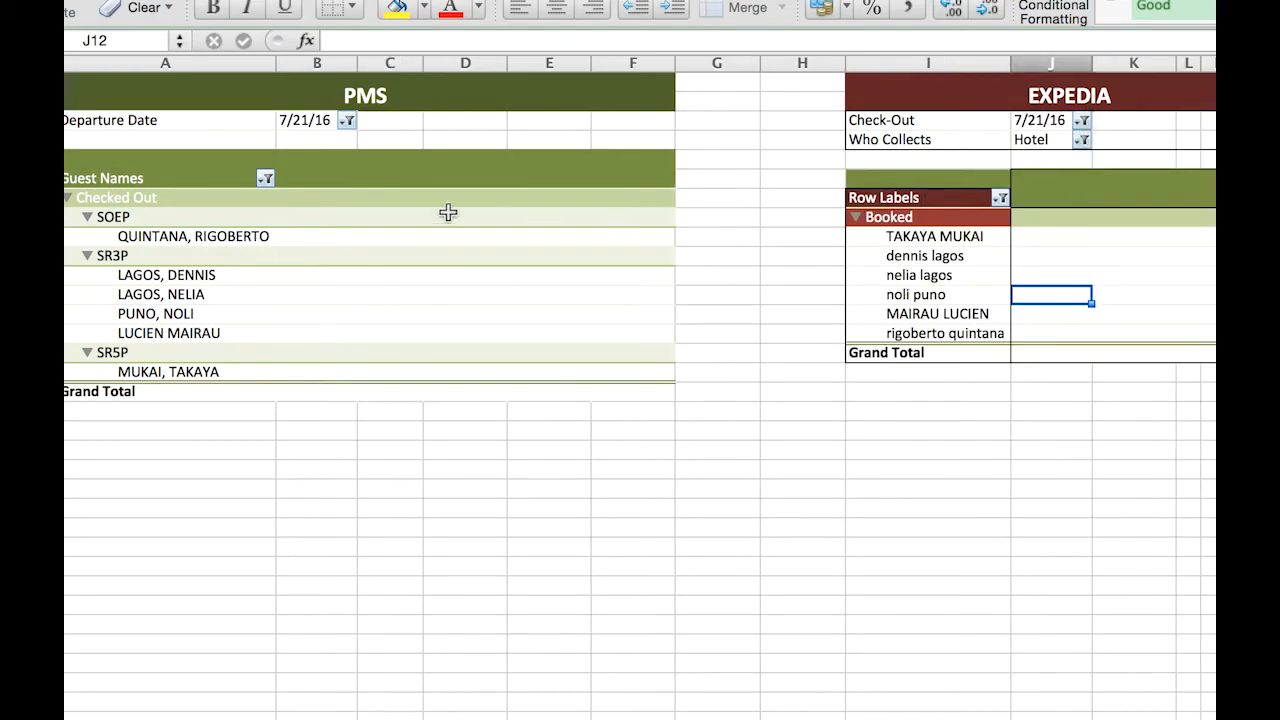
Refresh the data of both the PMS and Expedia pivot tables.
right_click(289, 122)
left_click(346, 212)
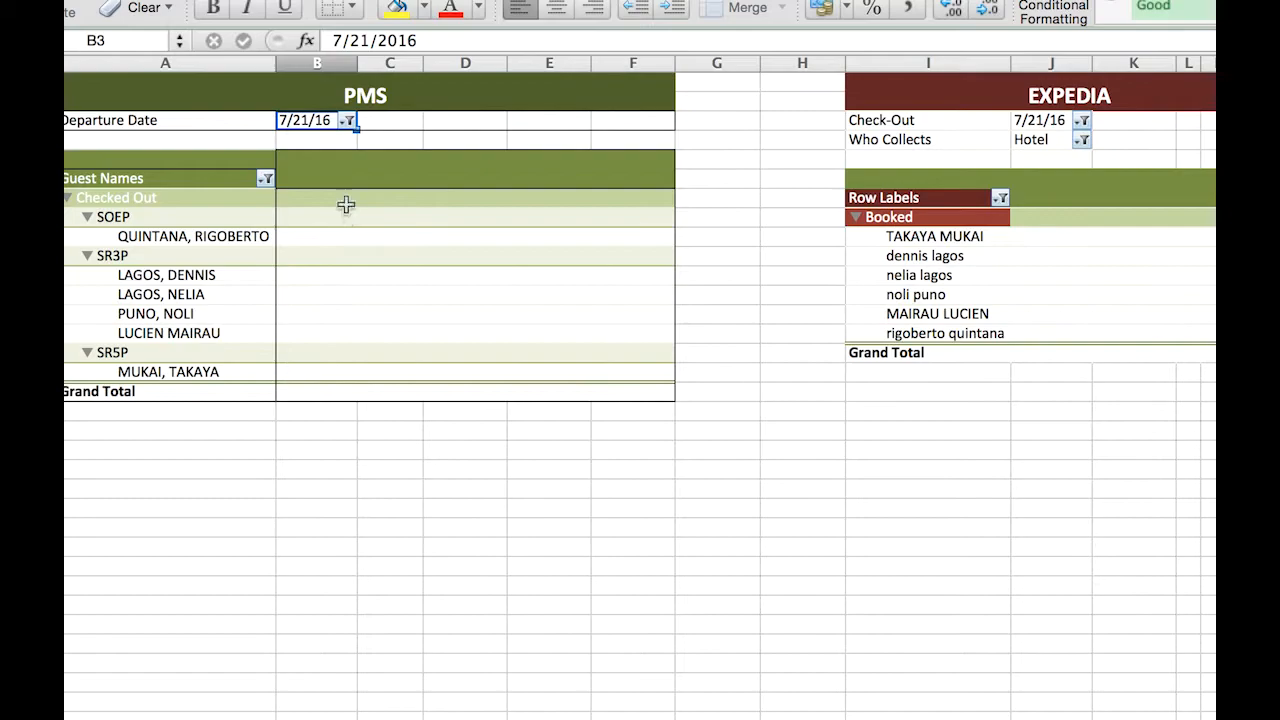
left_click(1039, 121)
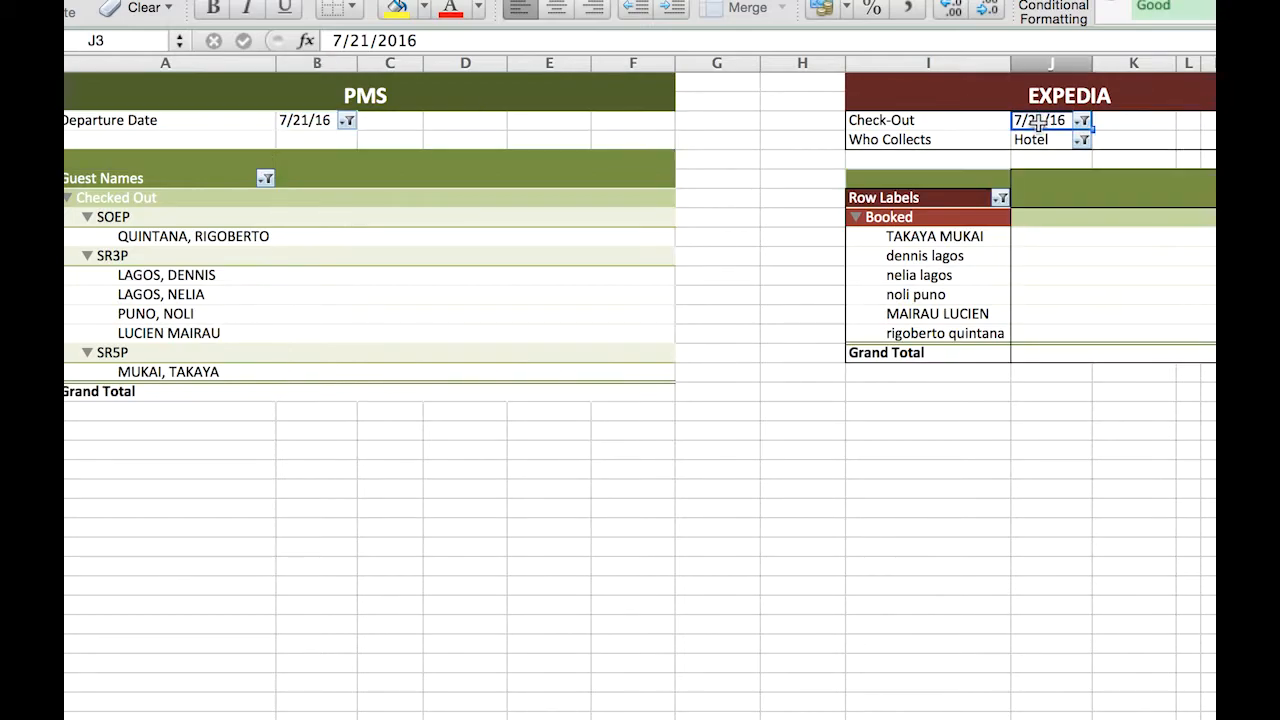
right_click(1039, 121)
left_click(1120, 218)
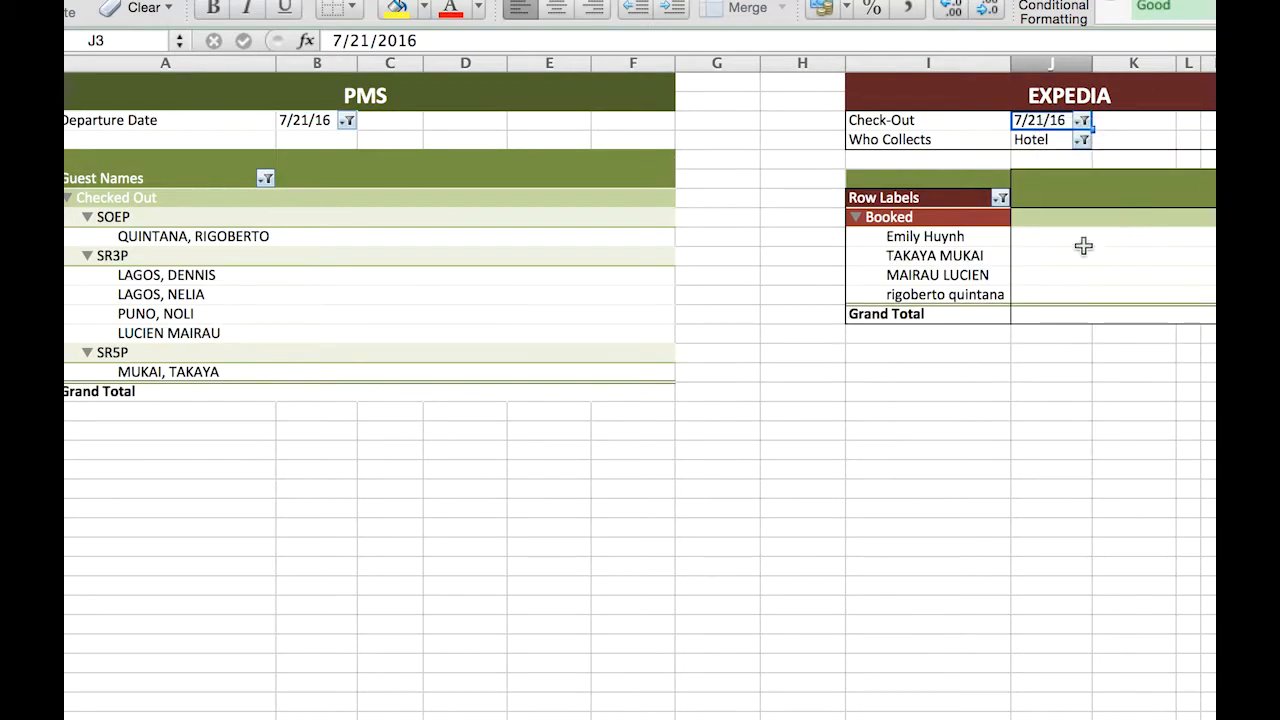
left_click(872, 390)
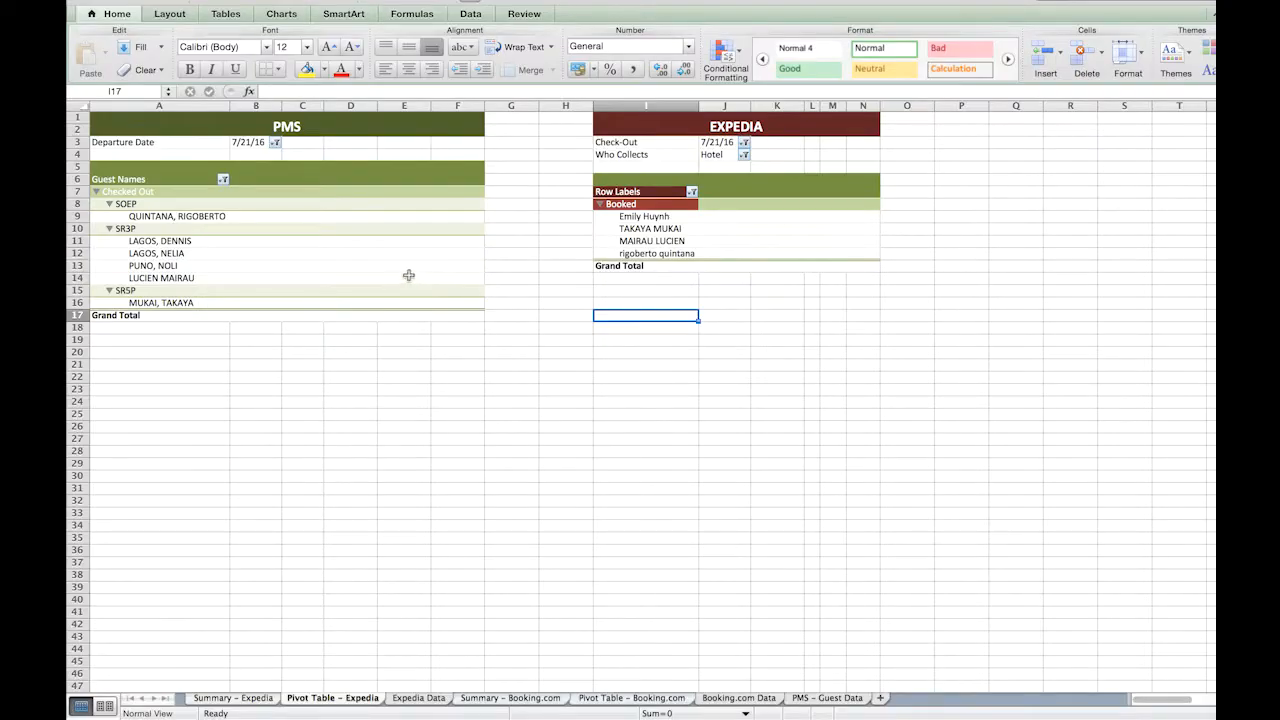
Select all checked-out guest names in the PMS pivot table and set the status bar calculation to Count.
left_click(205, 218)
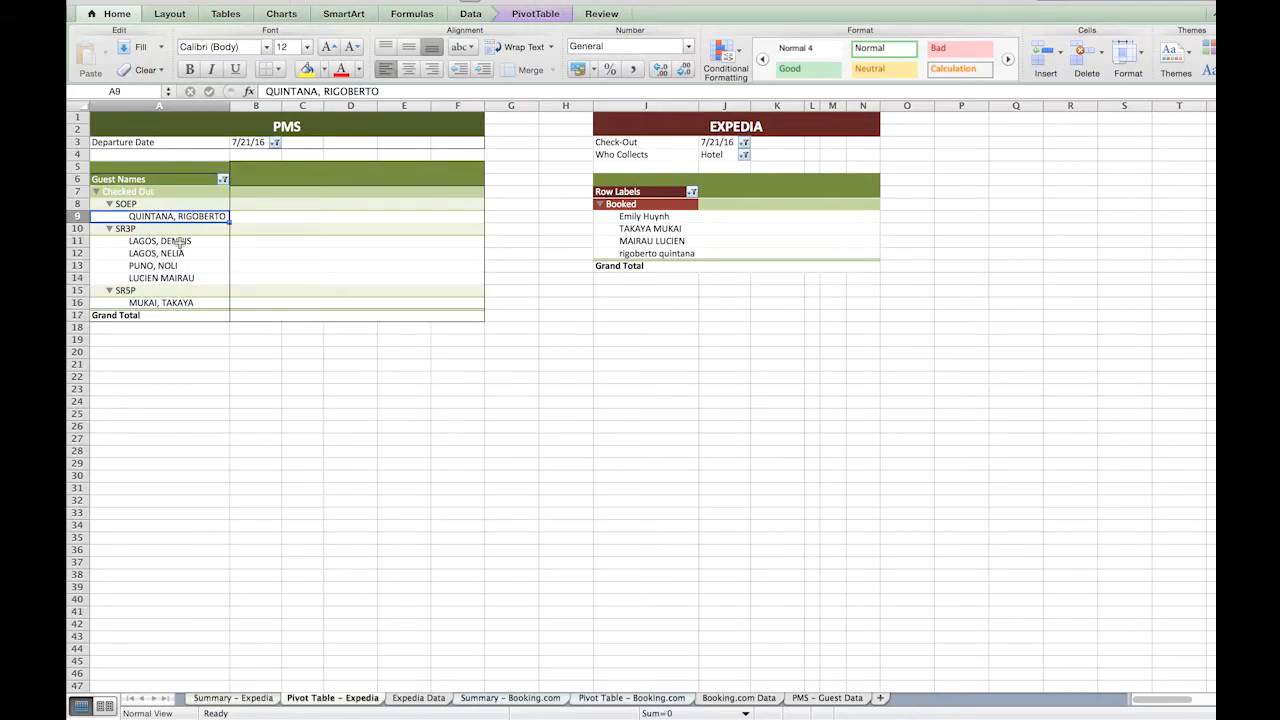
left_click(178, 242)
left_click(176, 254, "super")
left_click(180, 266, "super")
left_click(184, 278, "super")
left_click(186, 304, "super")
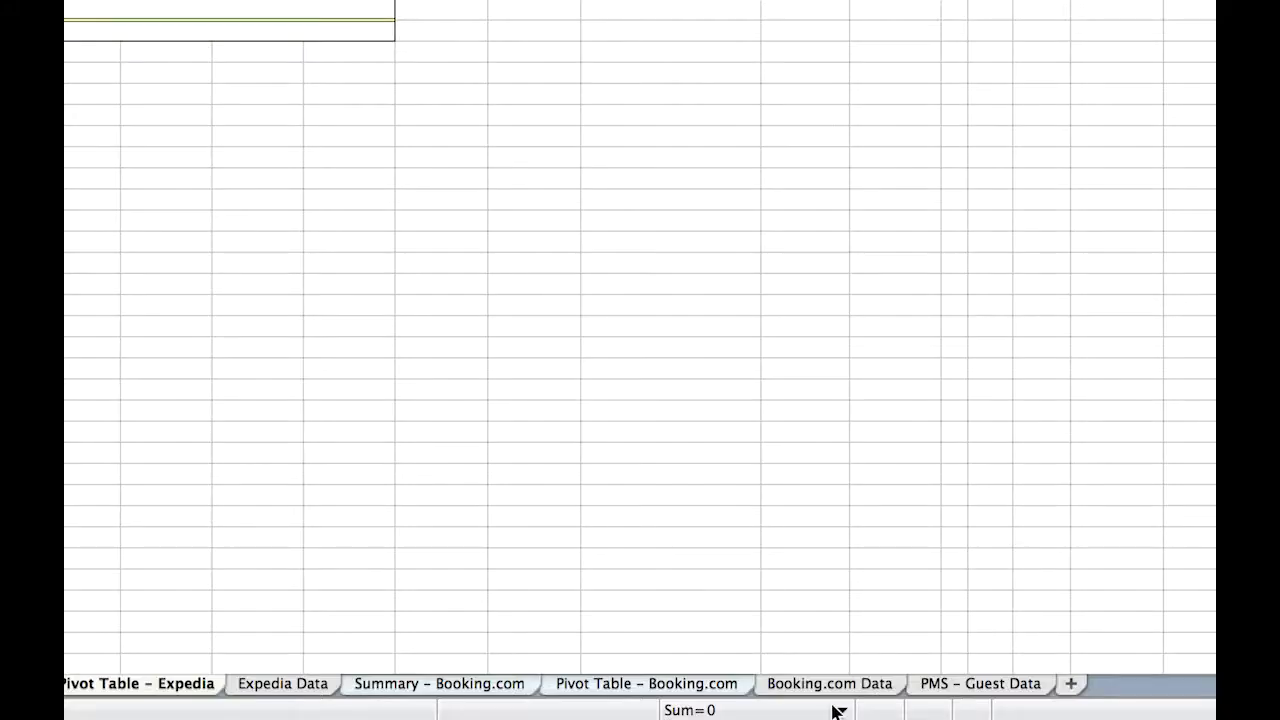
left_click(745, 713)
left_click(800, 590)
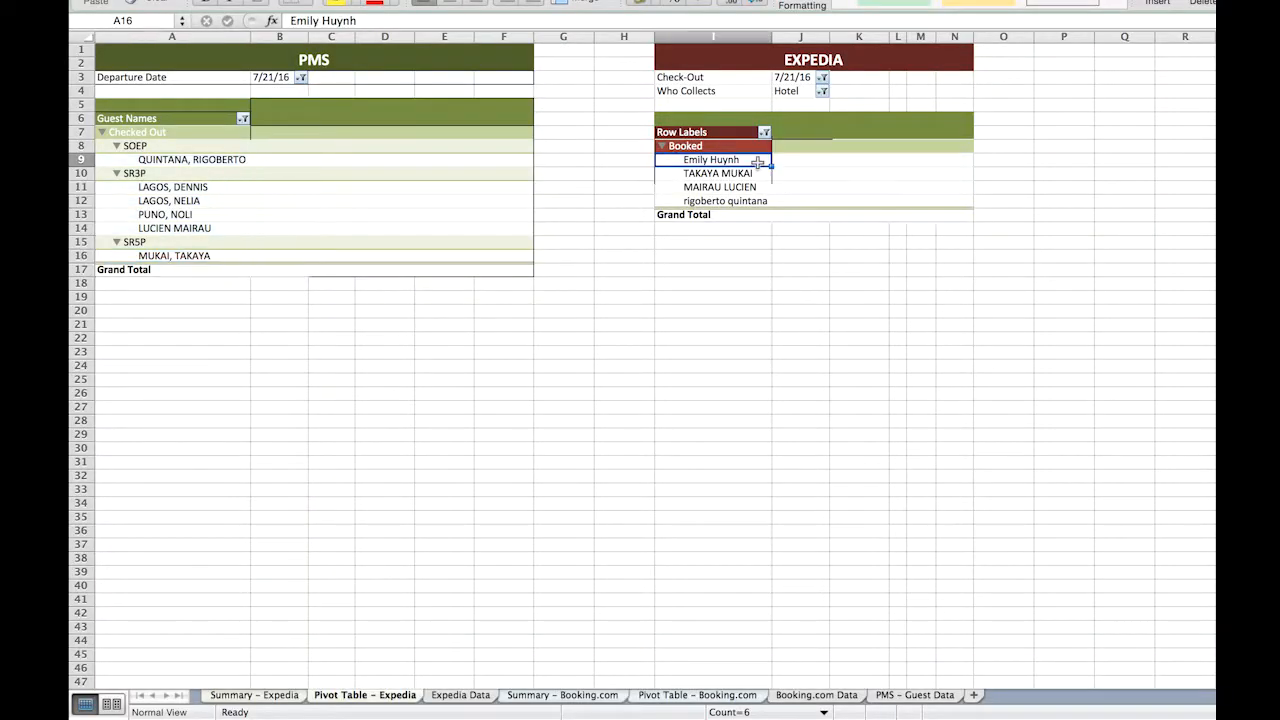
Count the booked guest names in the Expedia pivot table and check the count against the 7/21/16 summary totals.
left_click_drag(760, 162, 762, 205)
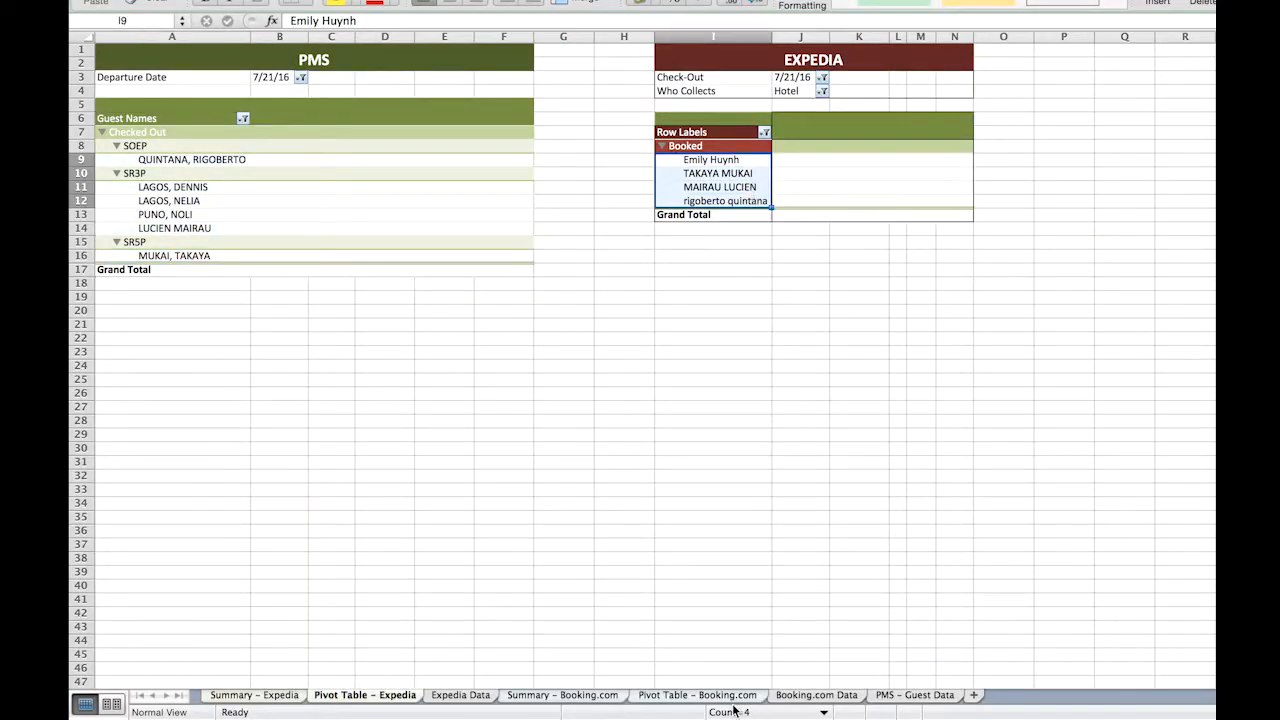
left_click(295, 700)
left_click_drag(270, 115, 358, 112)
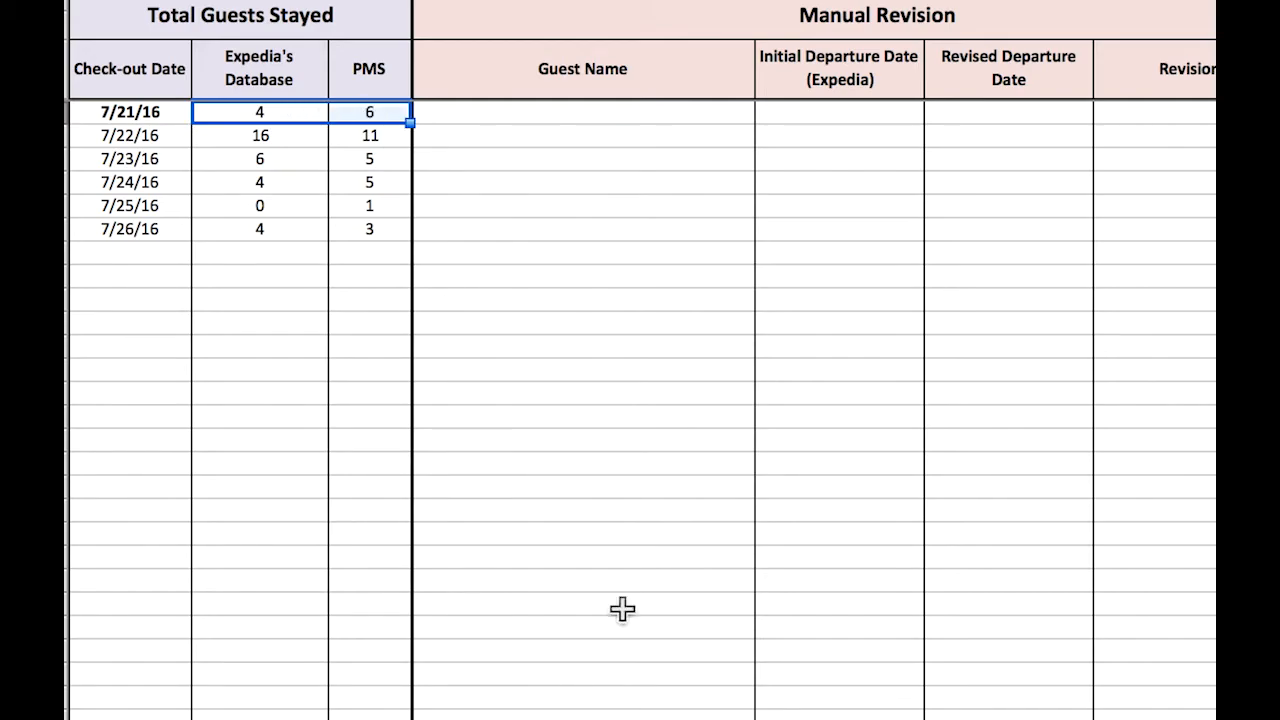
left_click(622, 716)
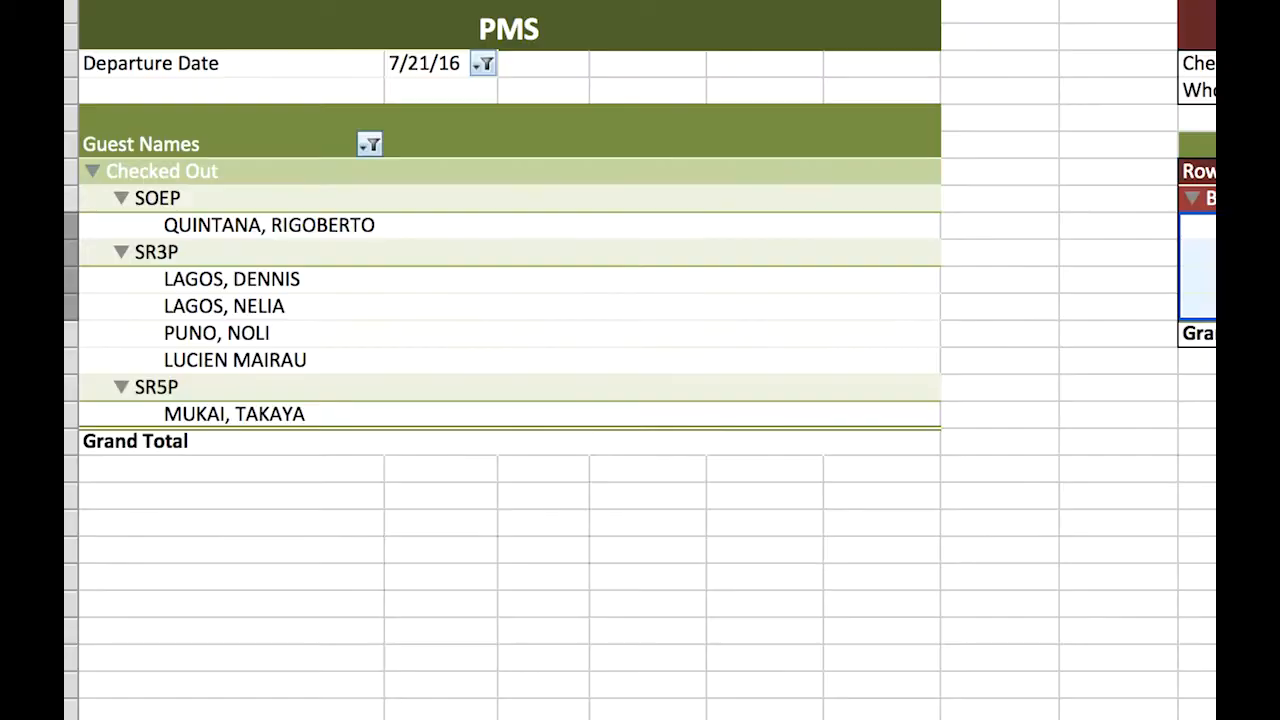
left_click(926, 528)
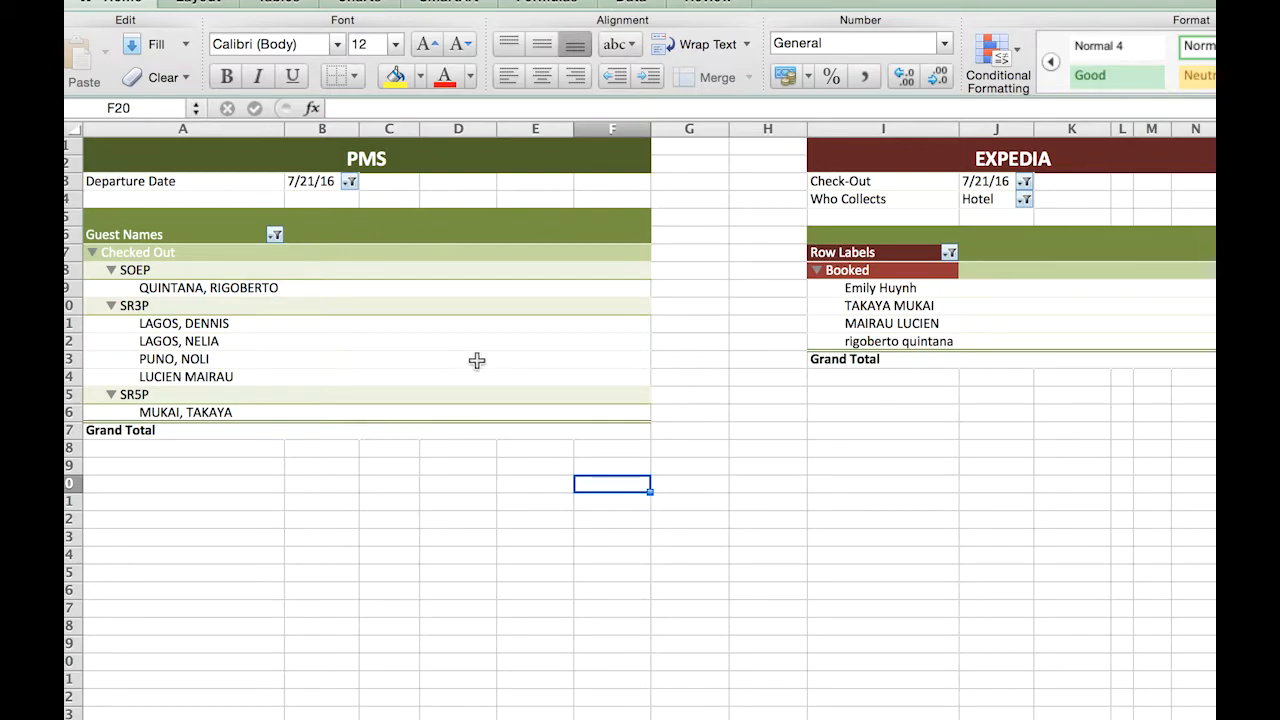
Bold the guest name in PMS cell A16 and the matching name in Expedia cell I10.
left_click(203, 411)
key("super+b")
left_click(885, 305)
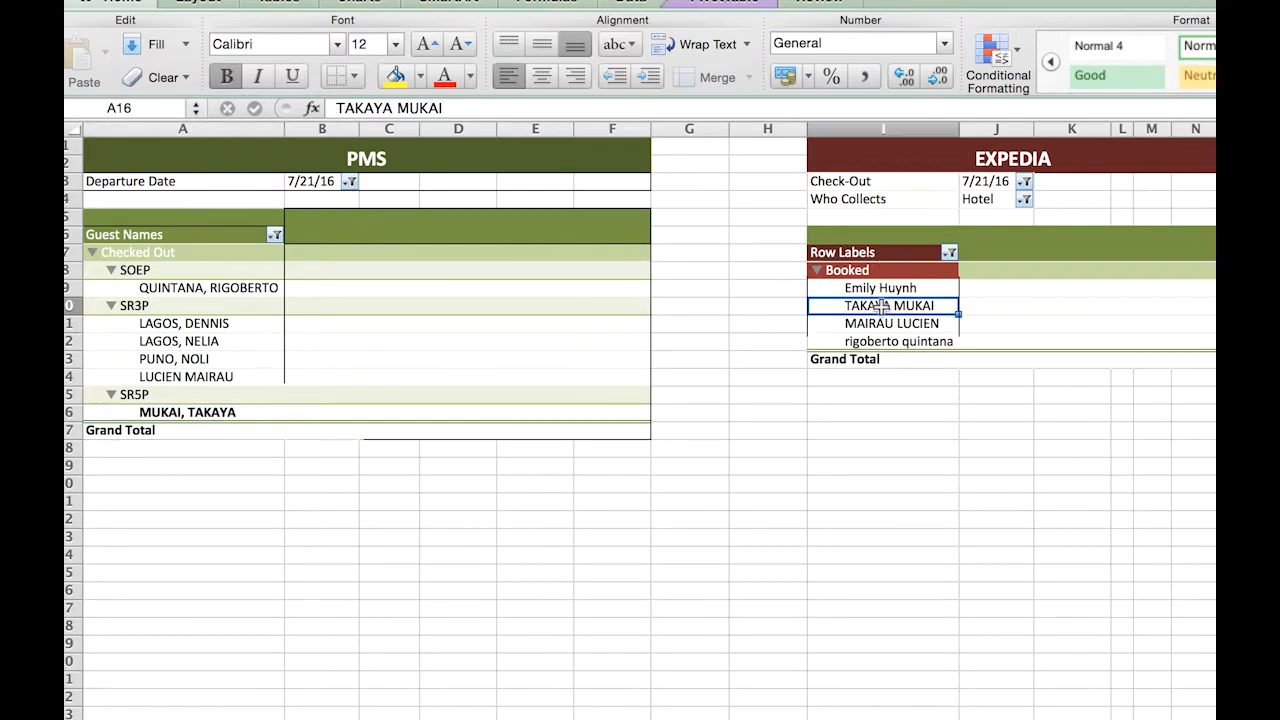
key("super+b")
Bold the guest name in Expedia cell I11 and the matching name in PMS cell A14.
left_click(890, 323)
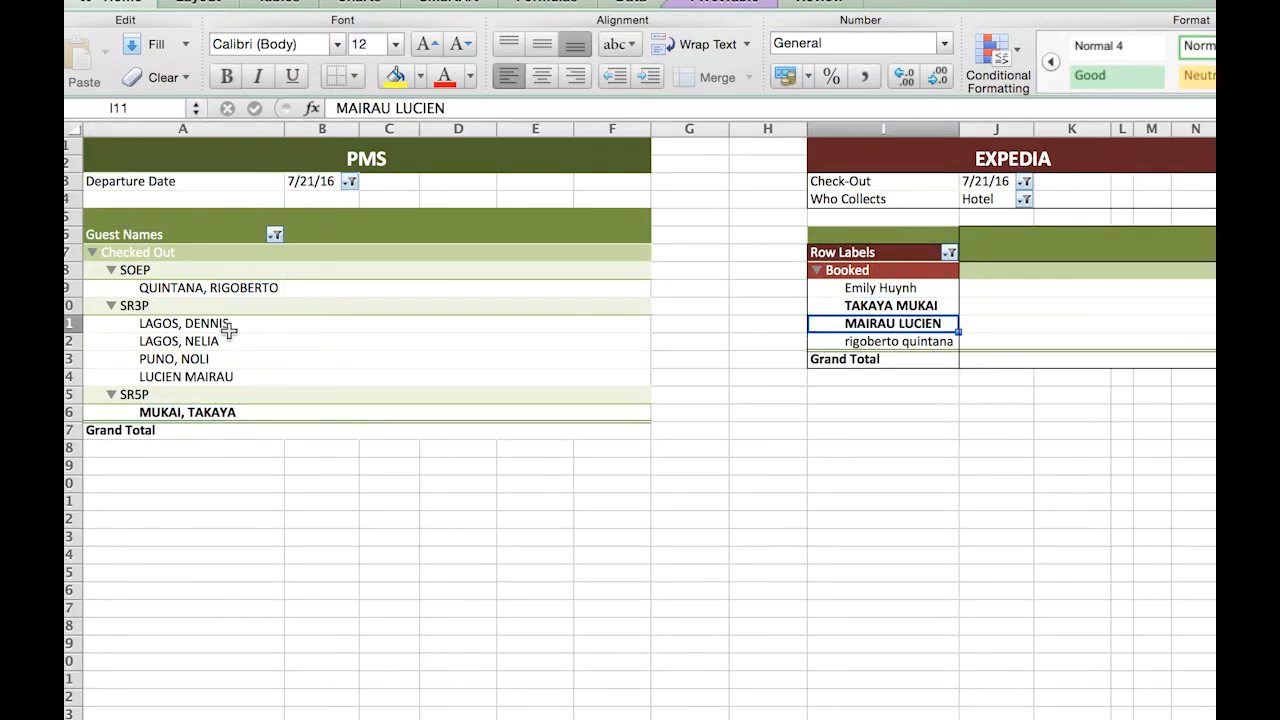
left_click(205, 377)
key("super+b")
left_click(208, 359)
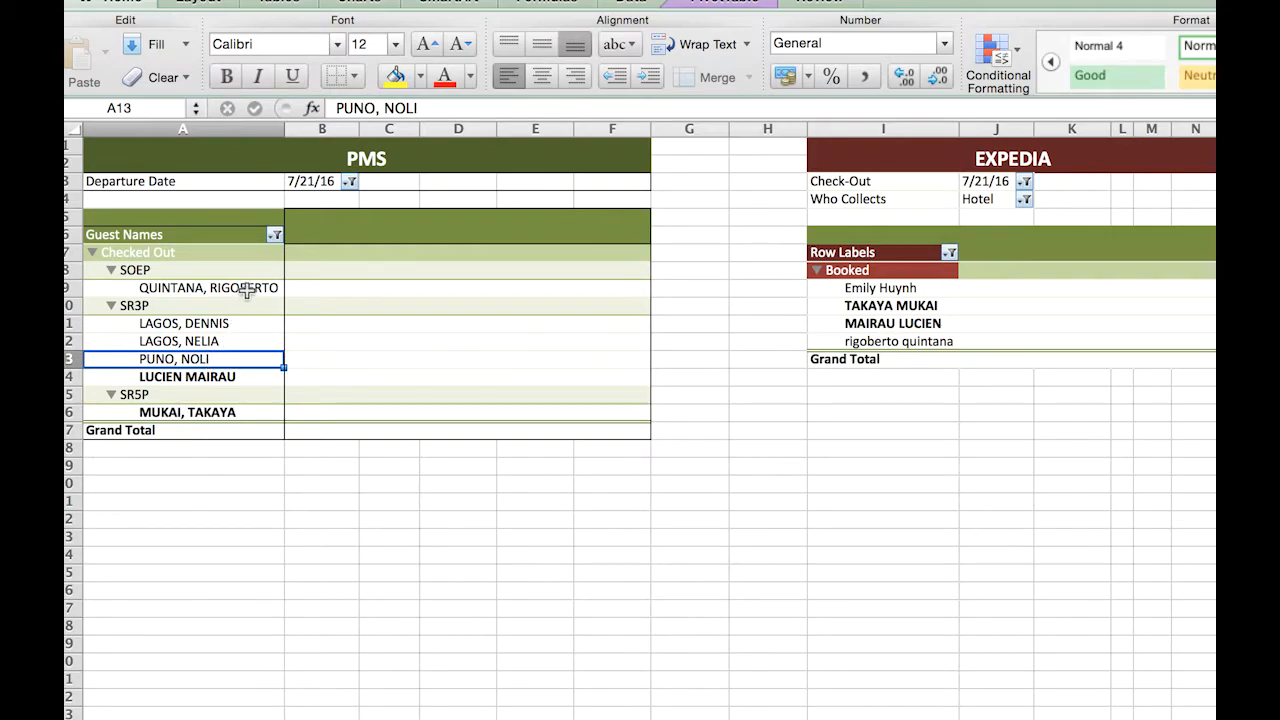
Bold the guest name in PMS cell A9 and the matching name in Expedia cell I12.
left_click(257, 288)
key("super+b")
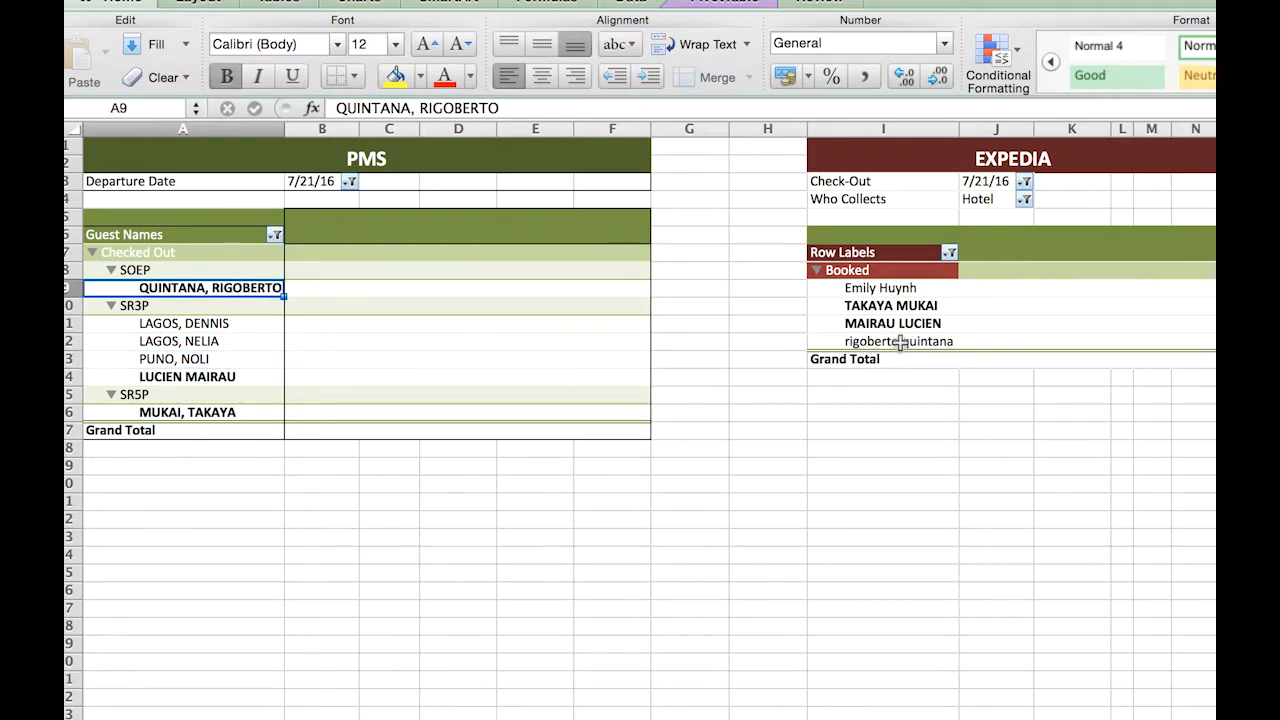
left_click(905, 341)
key("super+b")
Review the unmatched guests by selecting Expedia cell I9 and PMS cells A11 through A13.
left_click(905, 287)
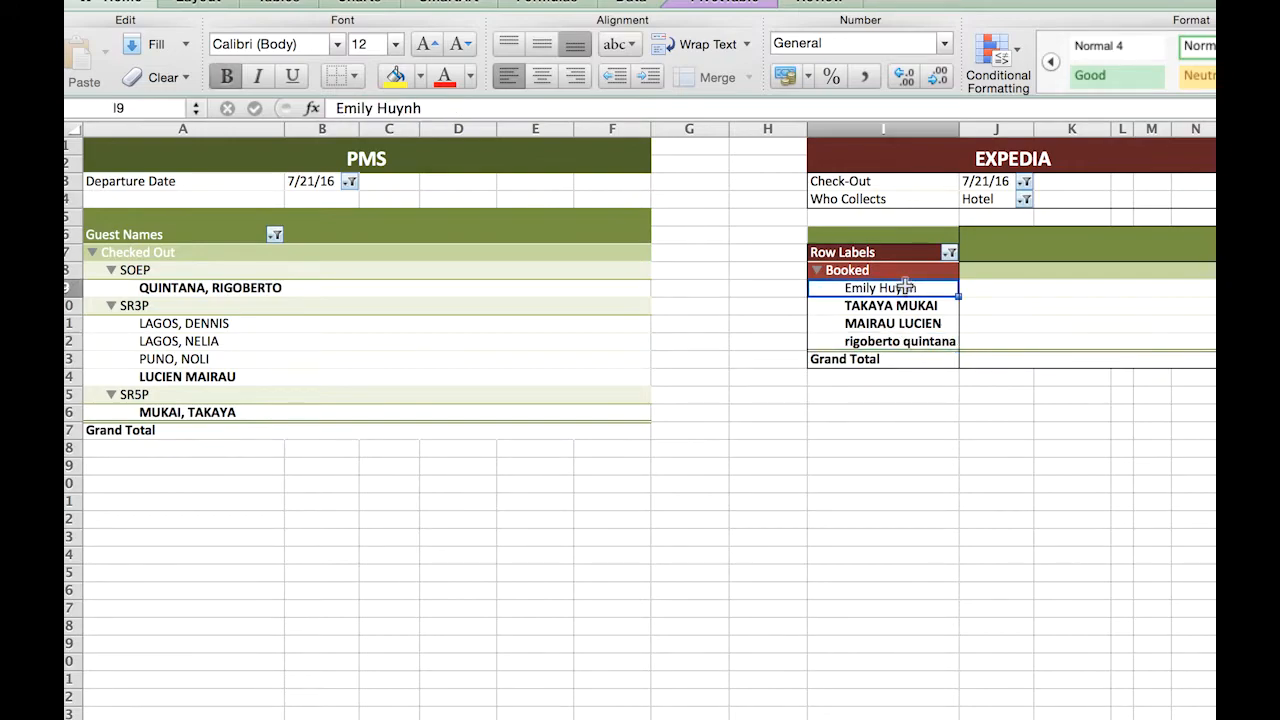
left_click_drag(237, 326, 224, 356)
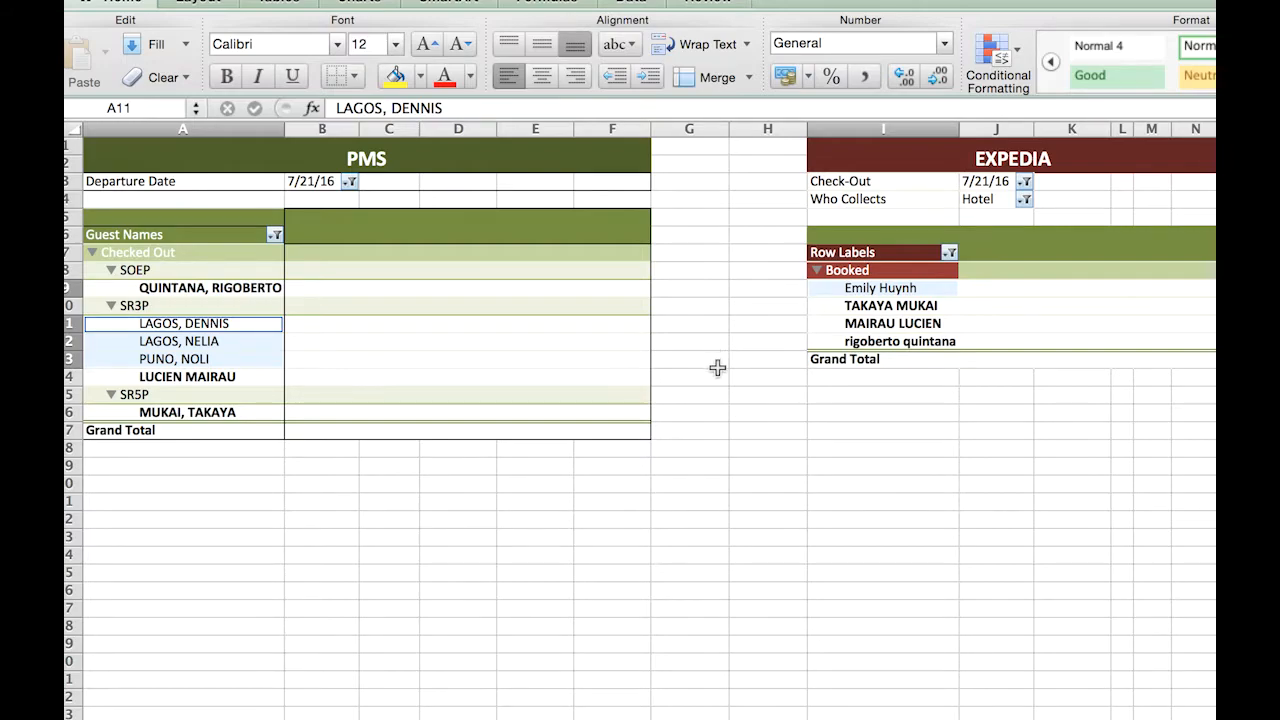
left_click(495, 474)
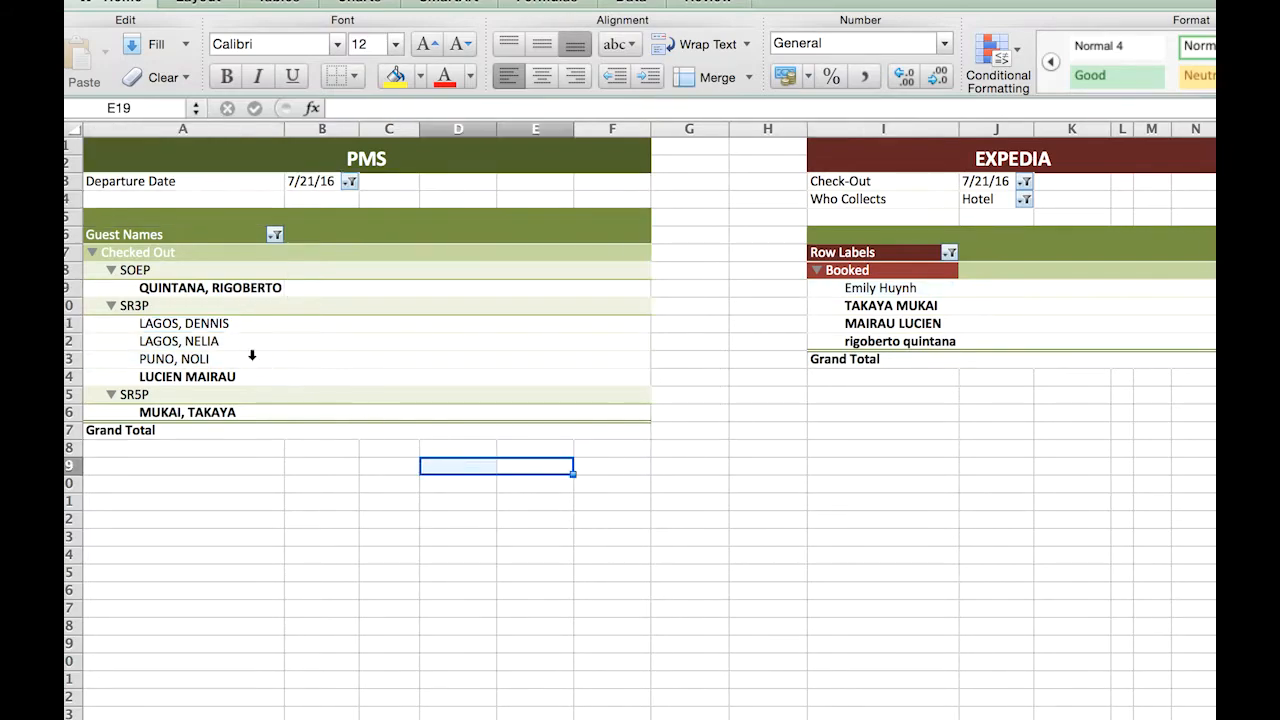
left_click_drag(205, 325, 203, 358)
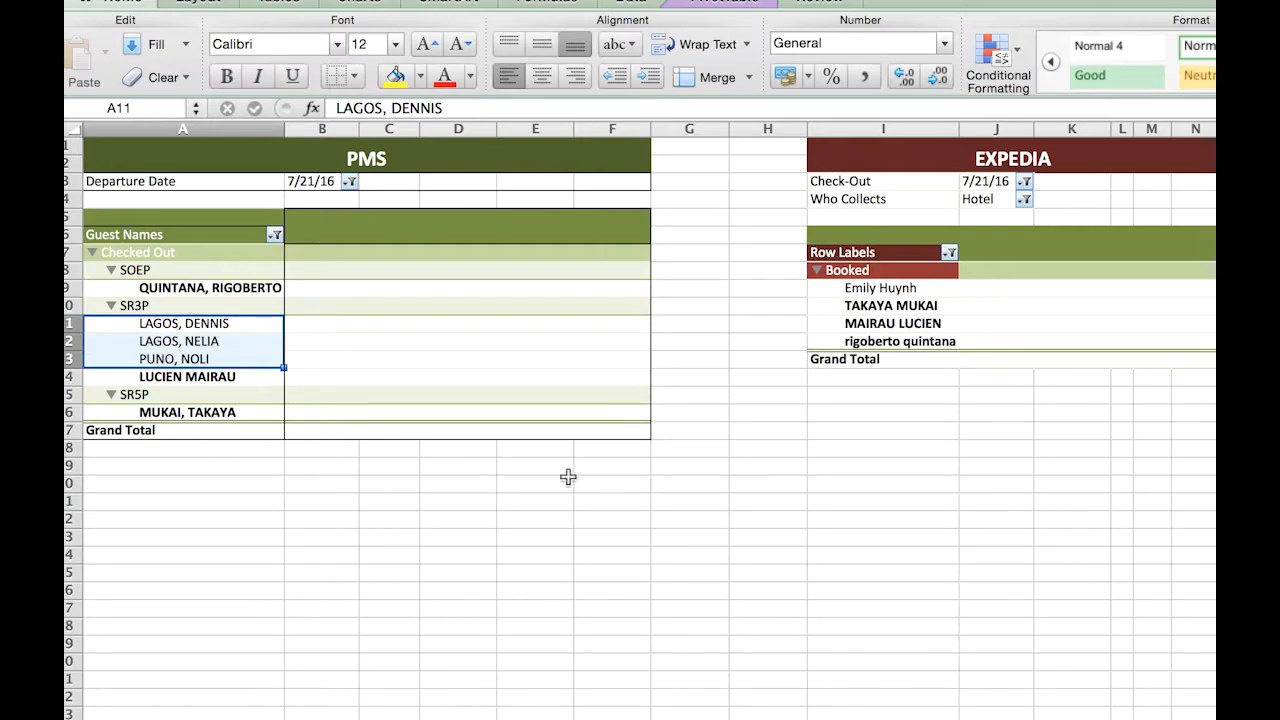
left_click(915, 392)
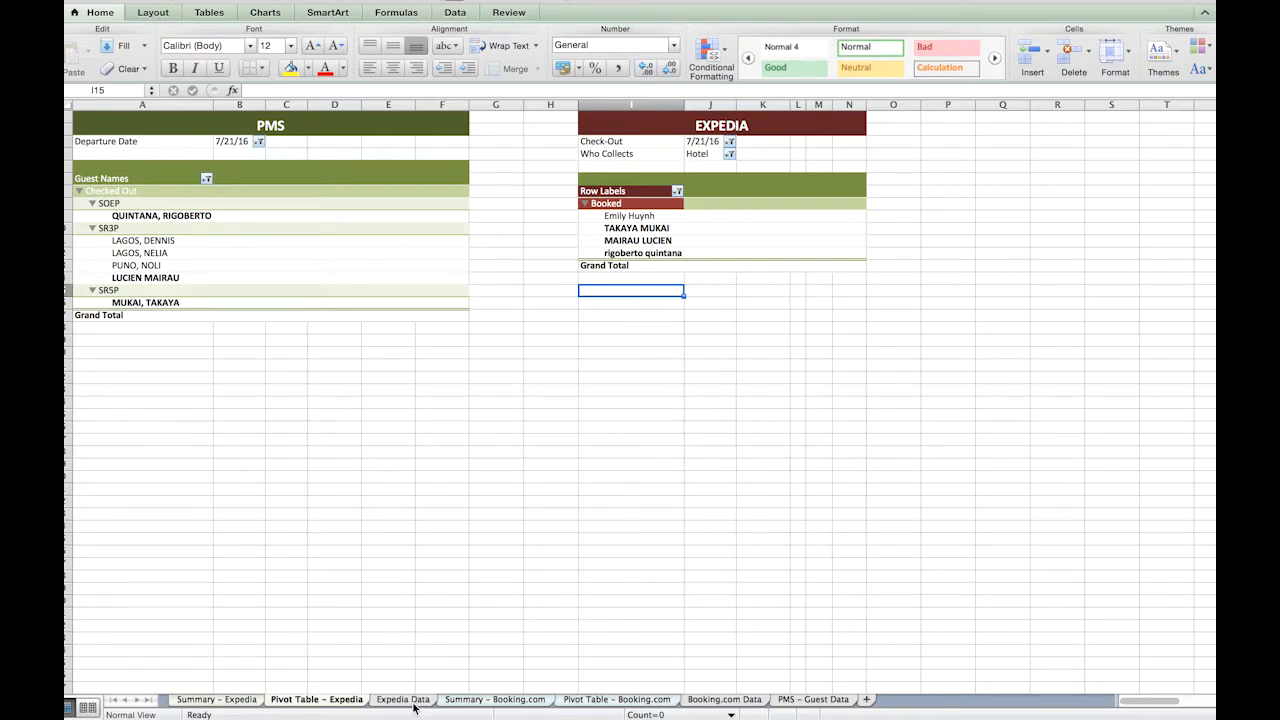
Search the Expedia Data sheet for the first name of the PMS guest in A11 and check that guest's check-out date.
left_click(403, 699)
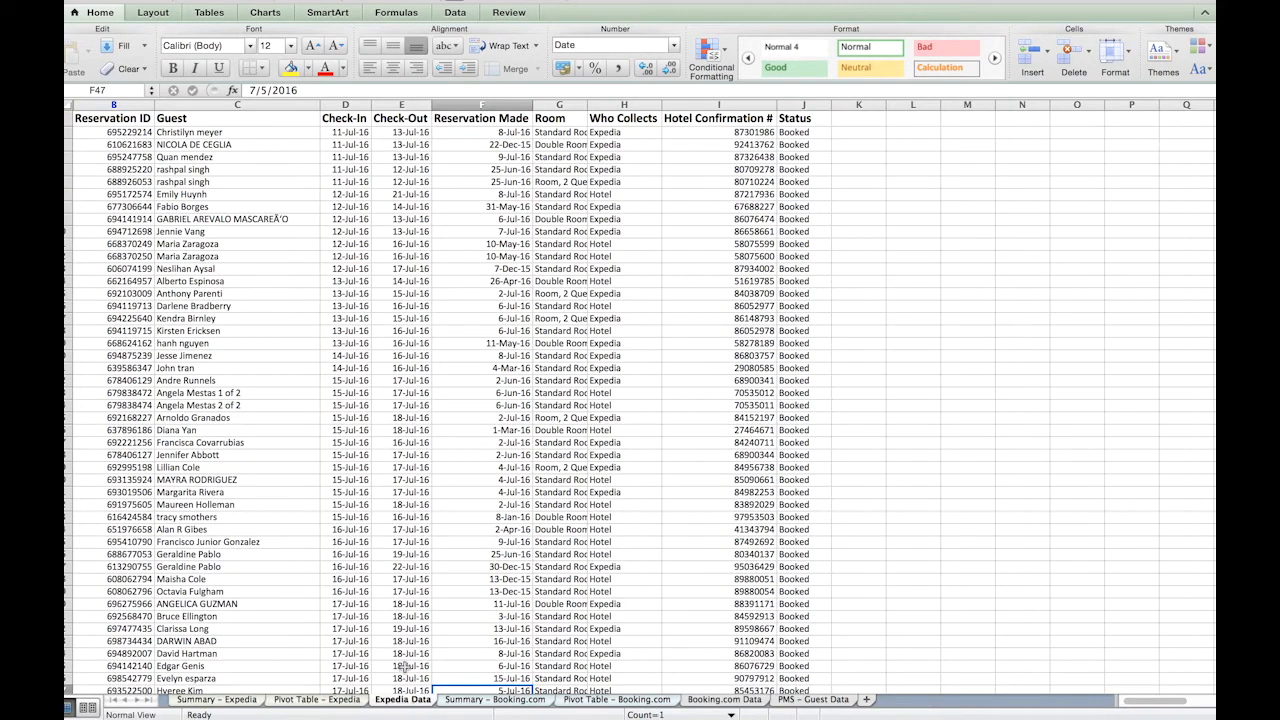
left_click(253, 305)
key("super+f")
type("dennis")
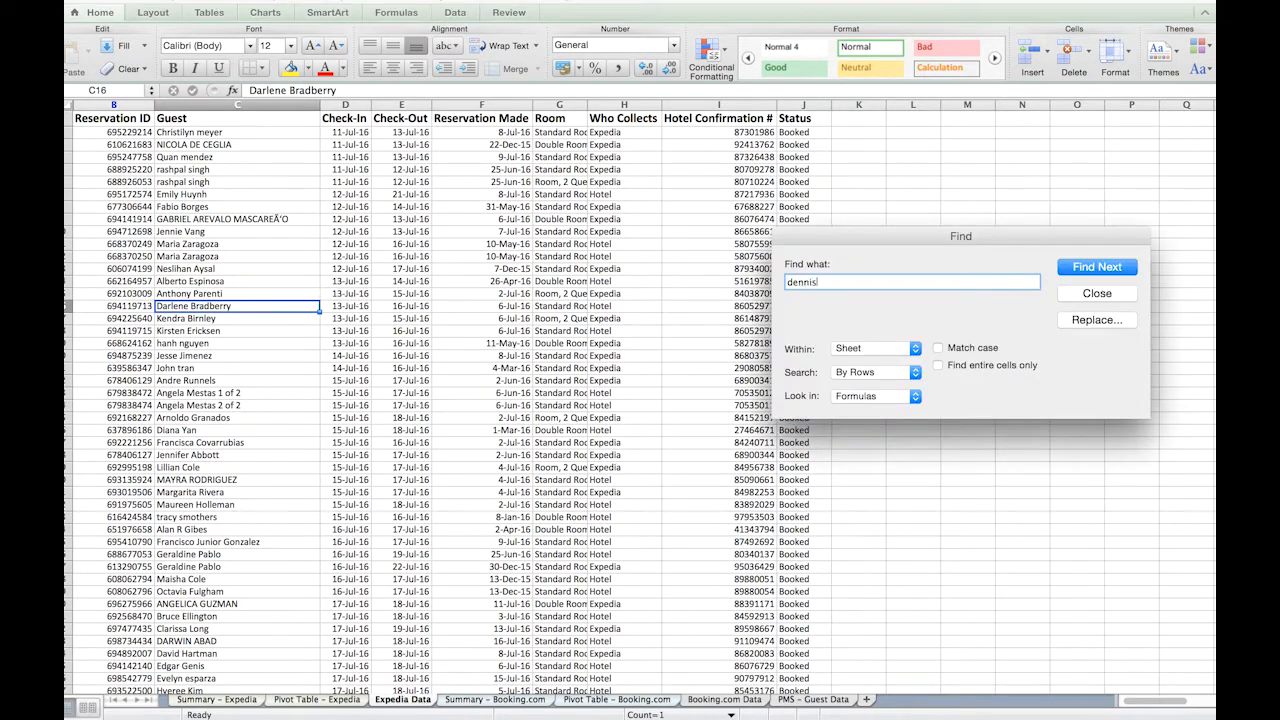
key("Return")
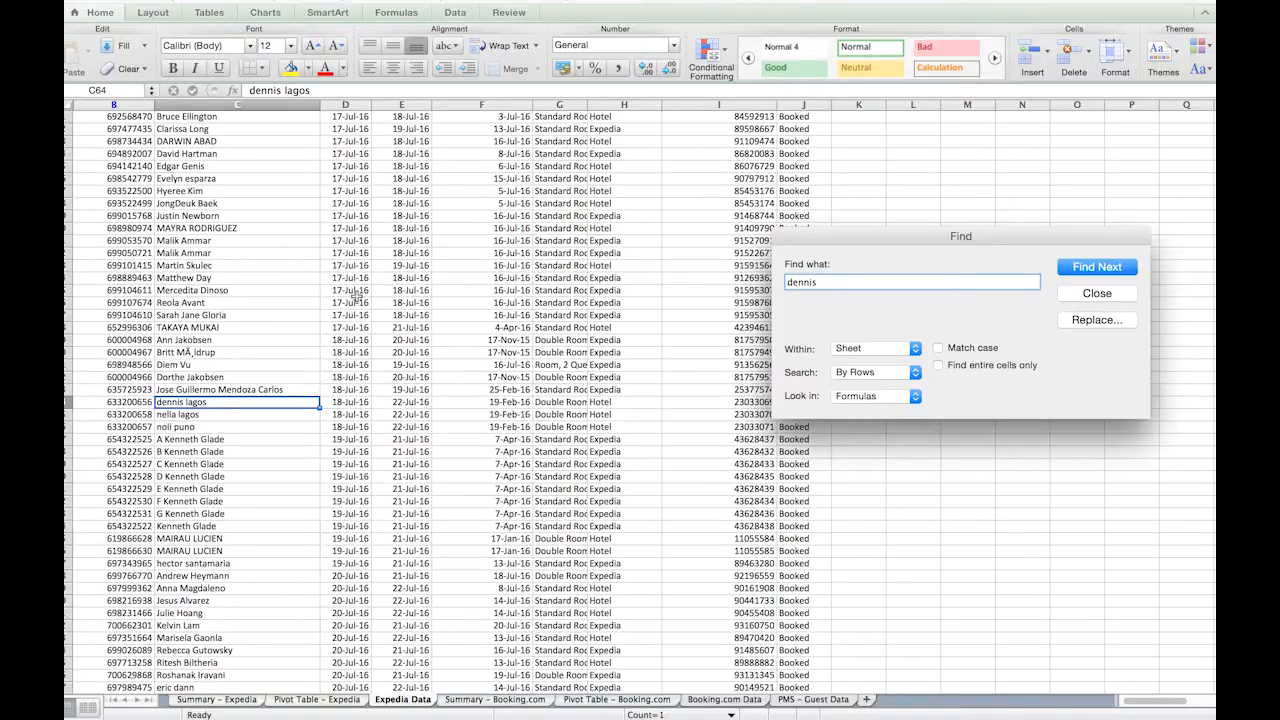
key("Escape")
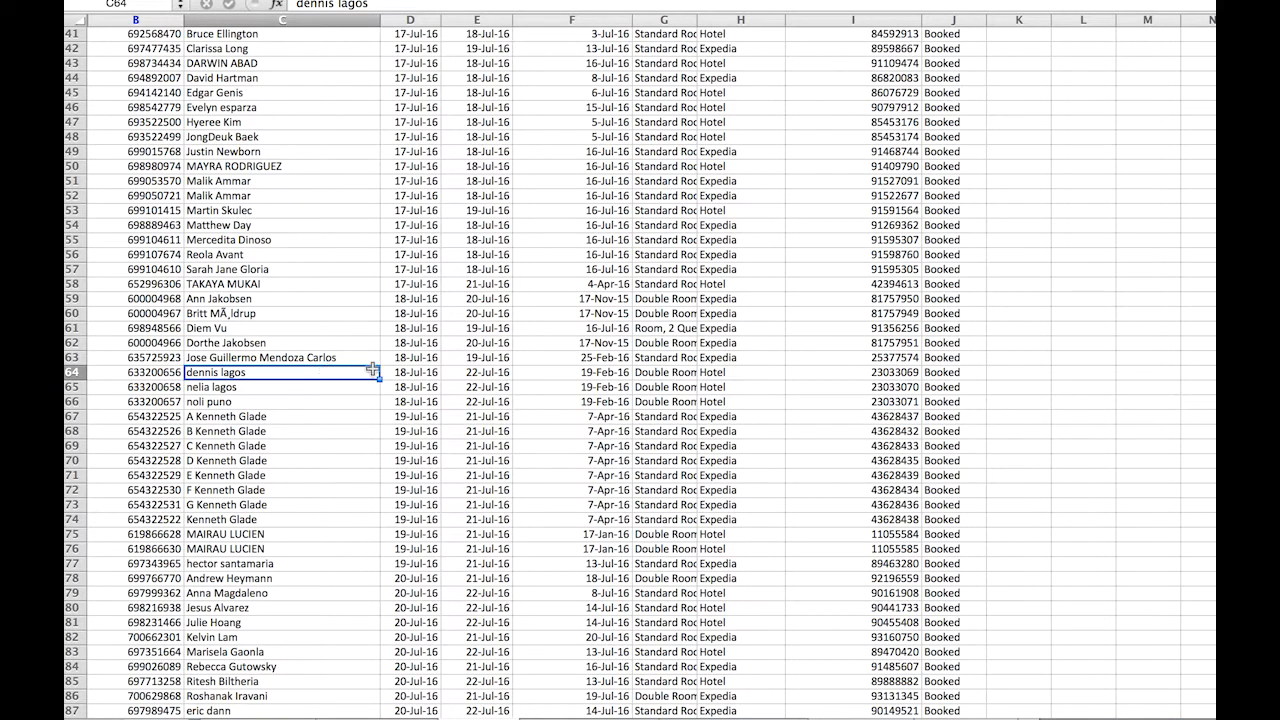
left_click(488, 372)
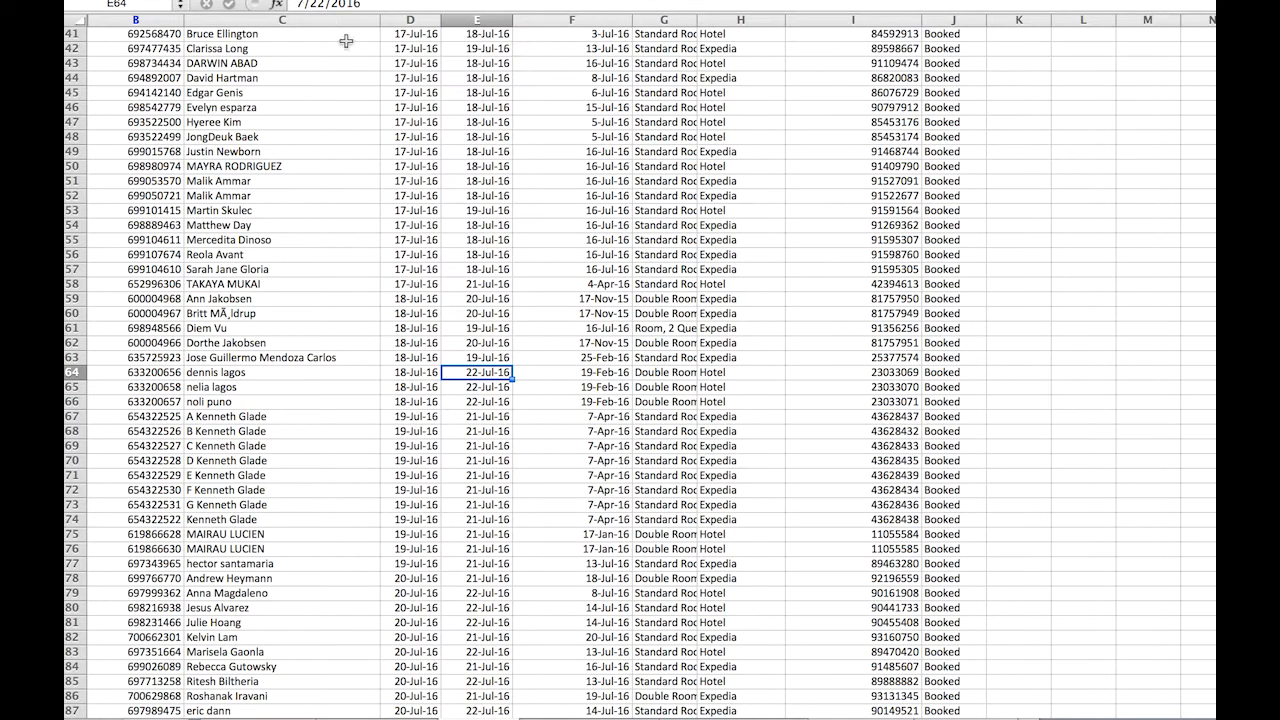
Freeze the panes of the Expedia Data sheet at cell B2, below the column headings.
scroll(360, 60, "up", 13)
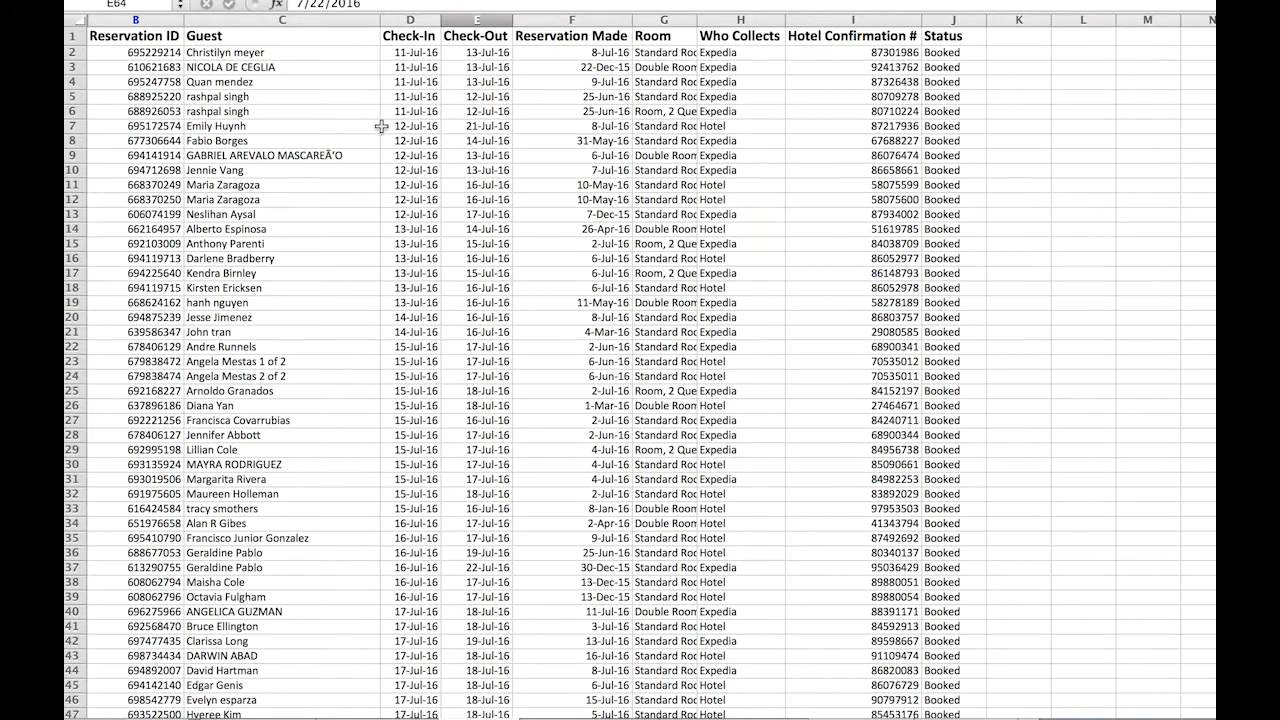
left_click(148, 52)
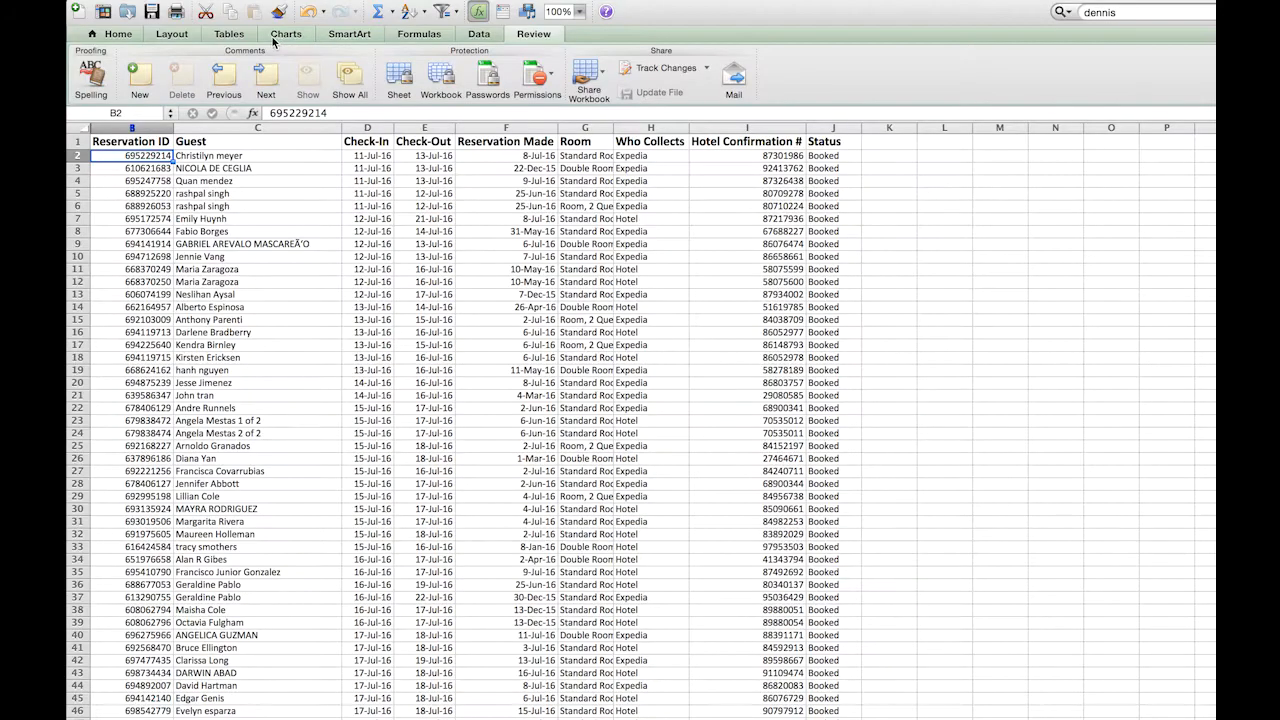
left_click(178, 36)
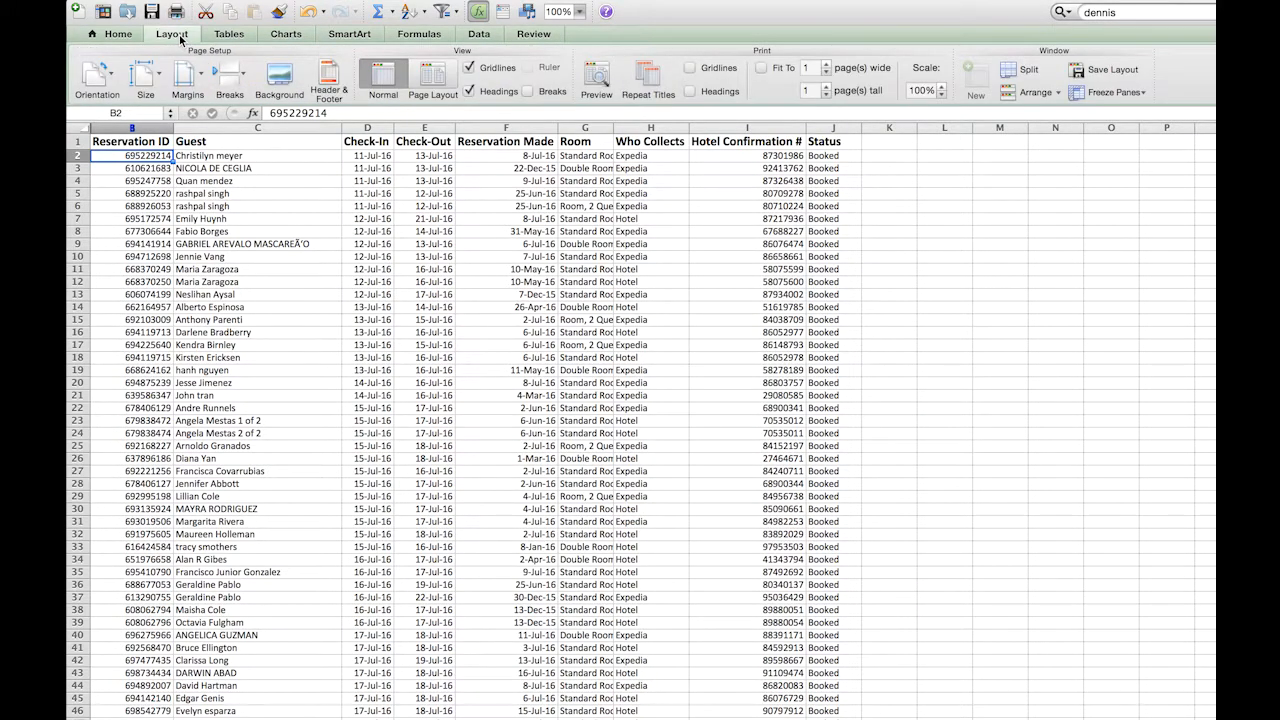
left_click(1116, 92)
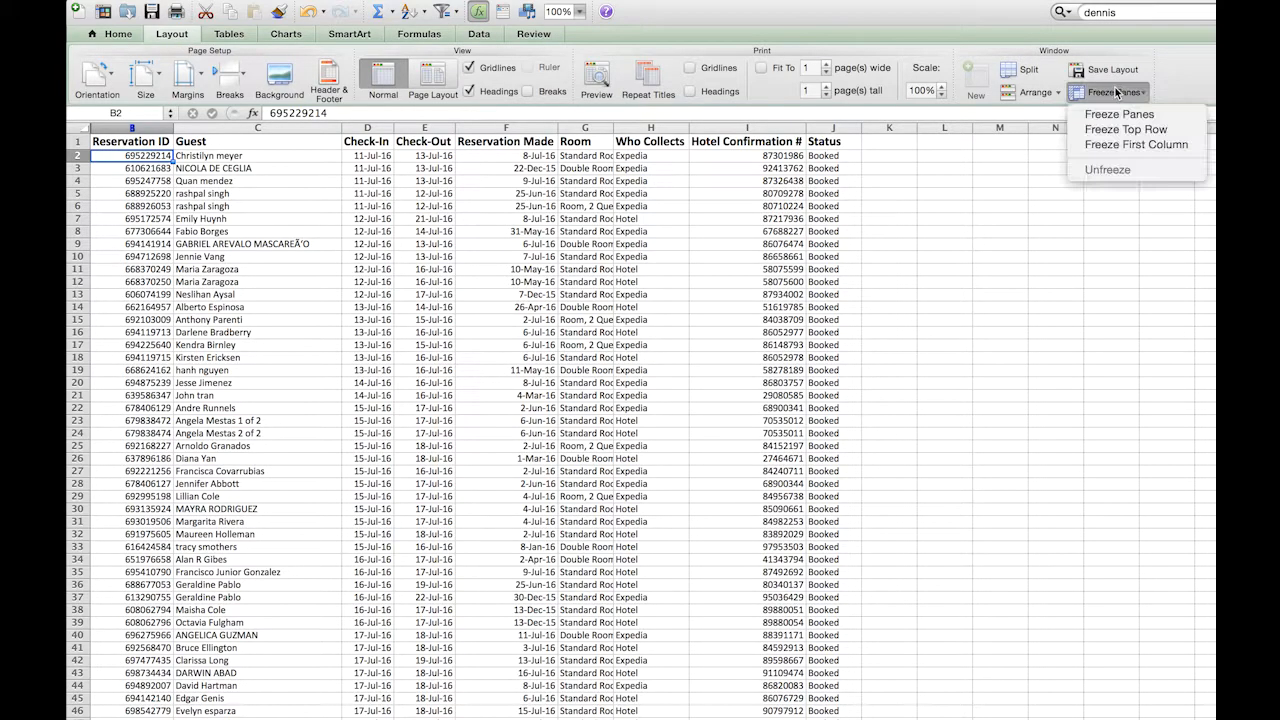
left_click(1128, 112)
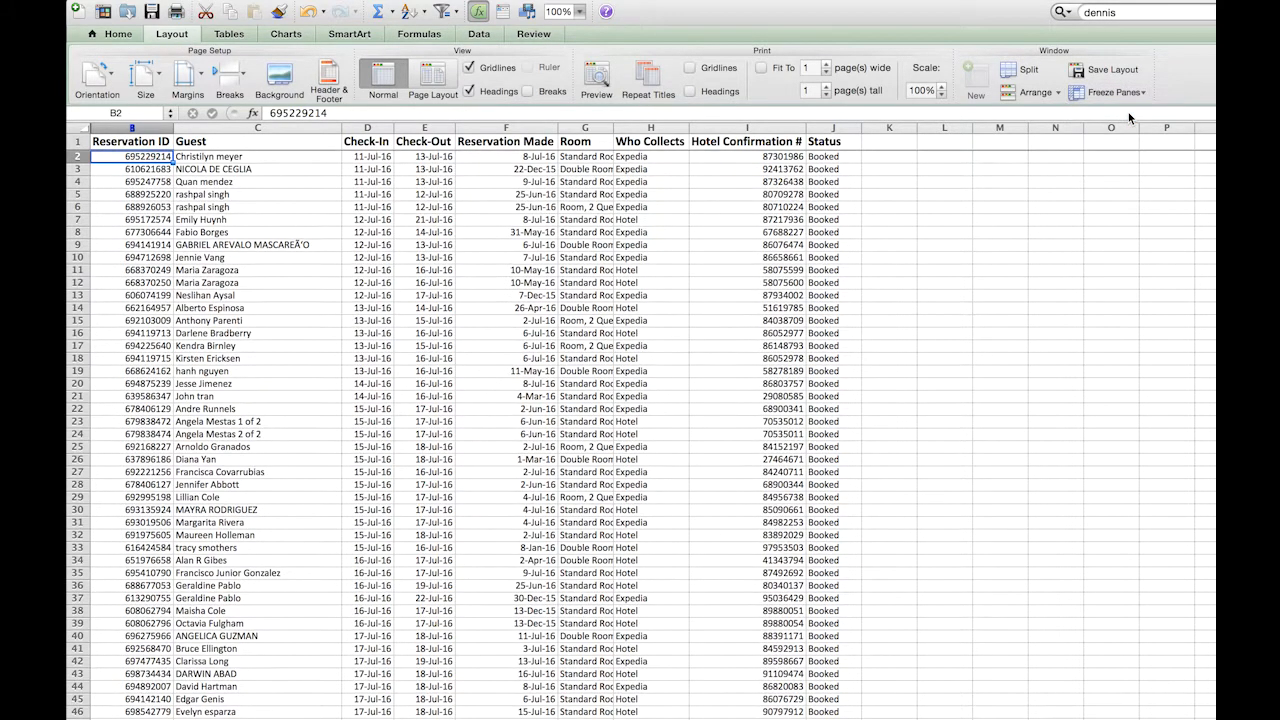
Search the Expedia Data sheet again for the unmatched guest's first name with the headings frozen.
scroll(709, 203, "down", 15)
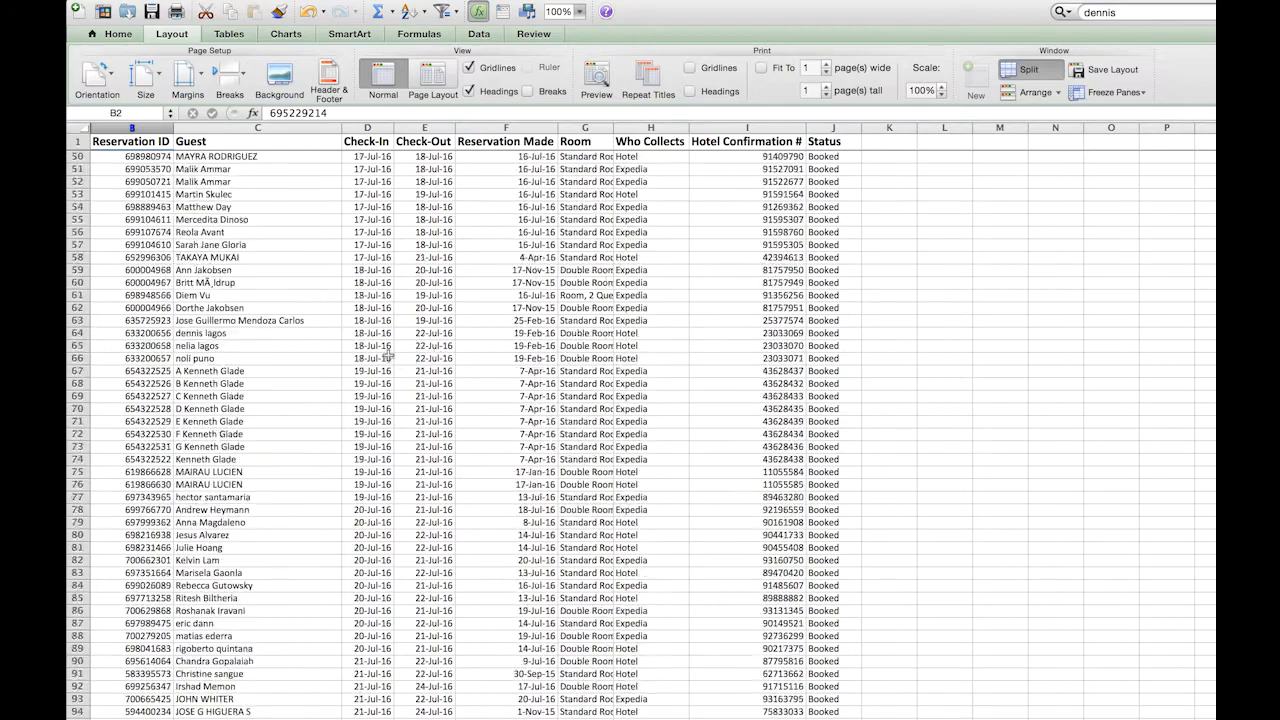
key("super+f")
type("denni")
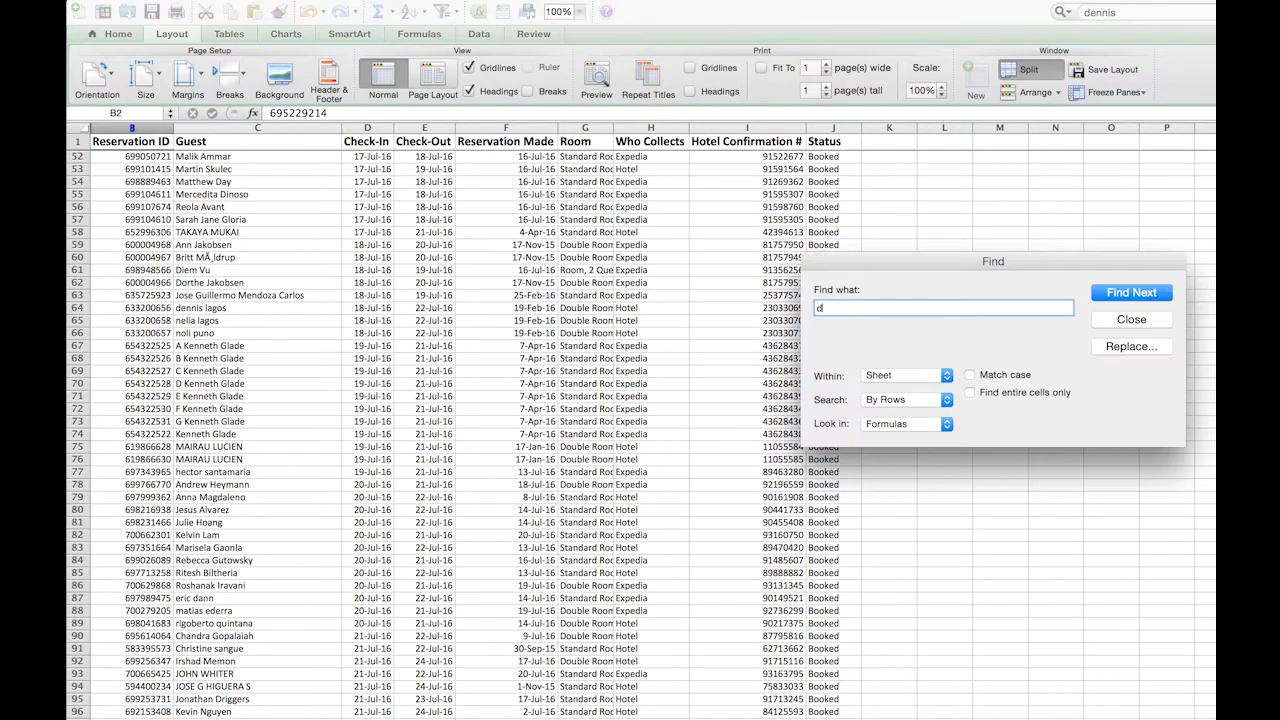
key("Return")
key("Escape")
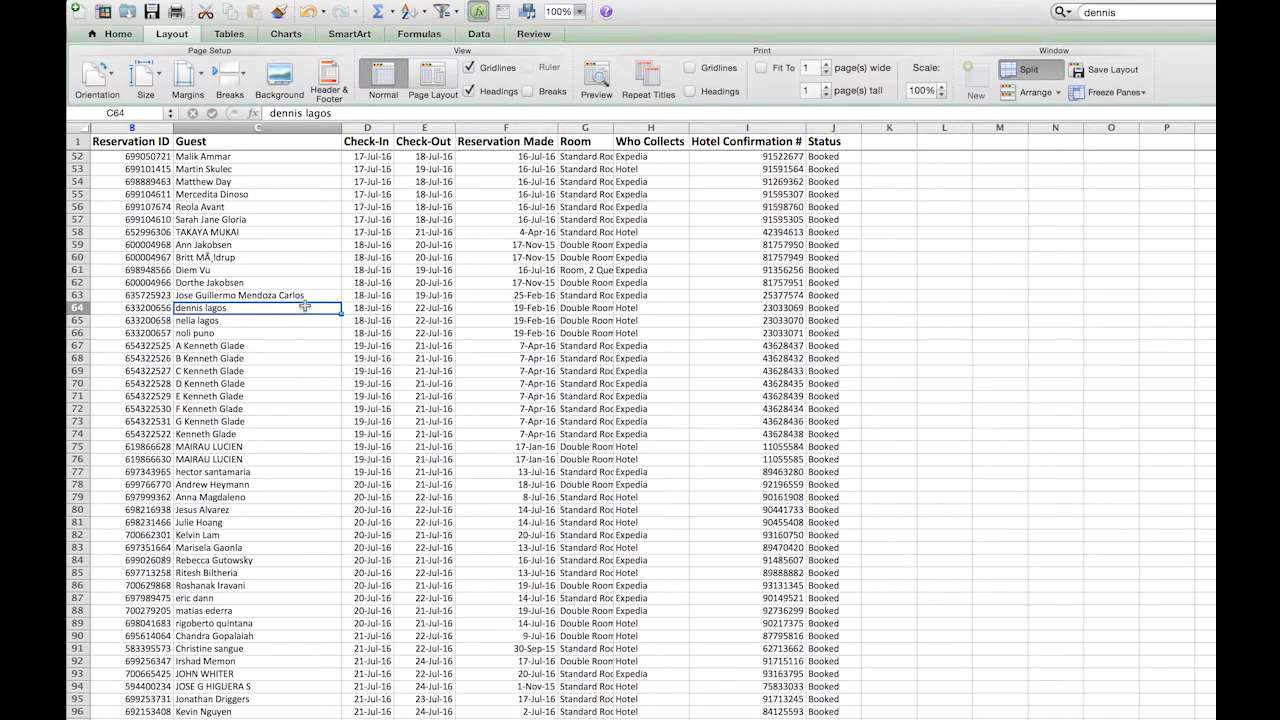
Bold the guest's check-out date in Expedia Data cell E64 and the filter dates in pivot sheet cells J3 and B3.
left_click(437, 309)
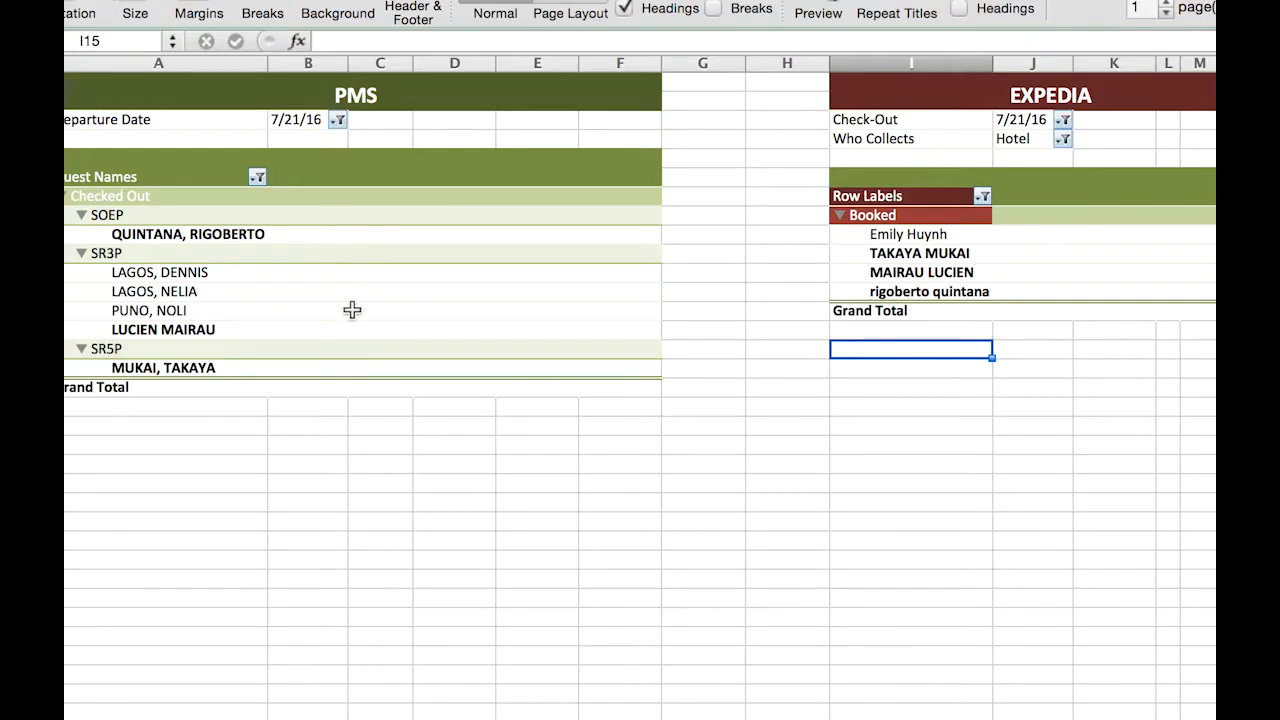
left_click(1032, 119)
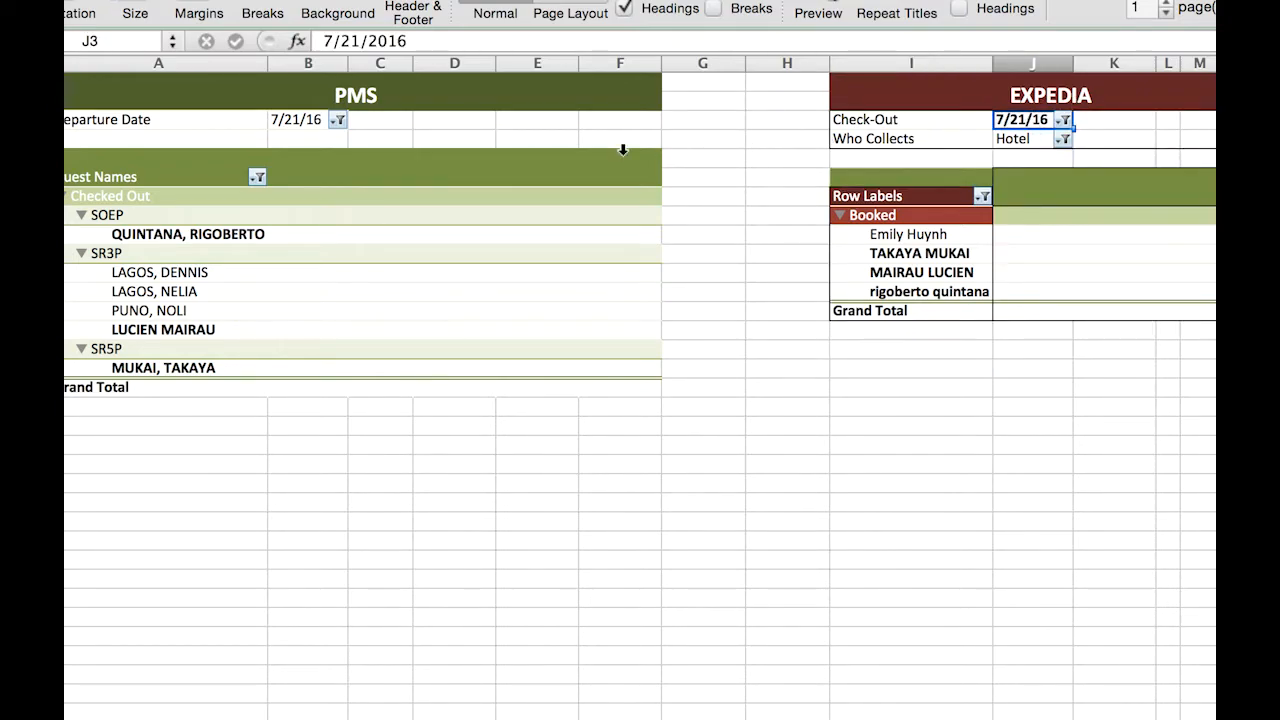
left_click(305, 121)
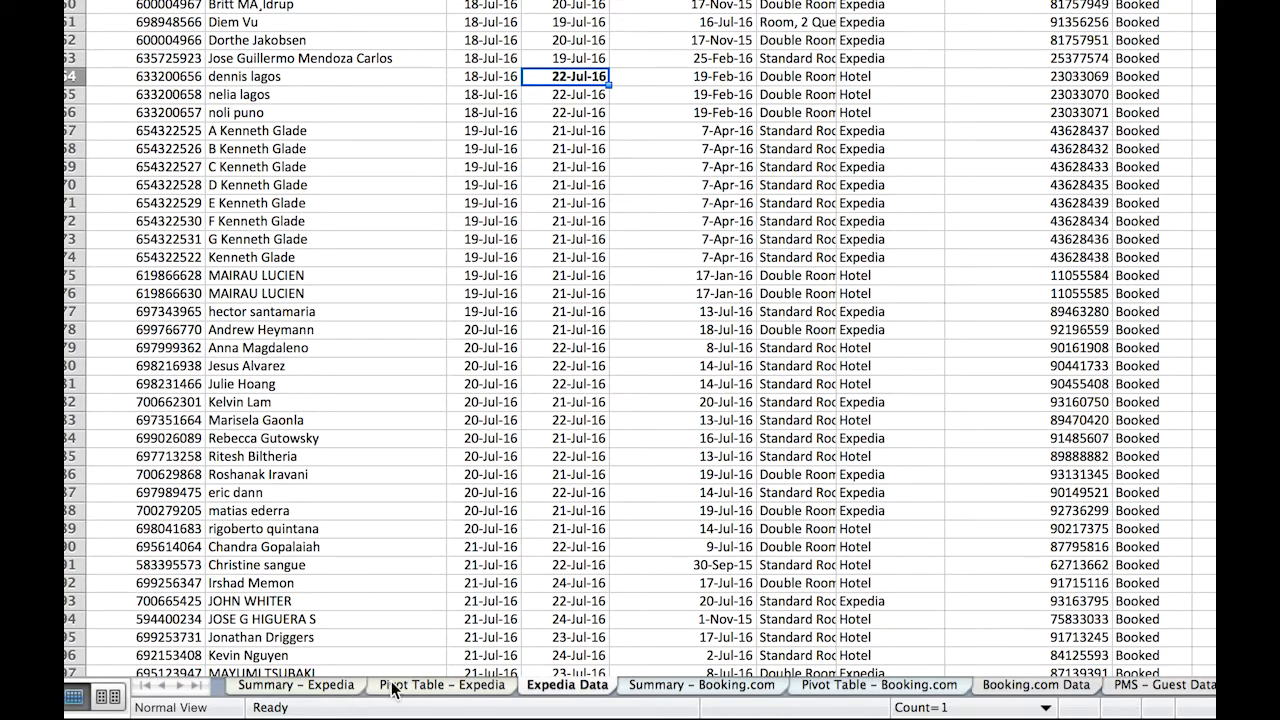
Change the Expedia pivot table's Check-Out filter to 7/22/16 on the Pivot Table - Expedia sheet.
left_click(391, 686)
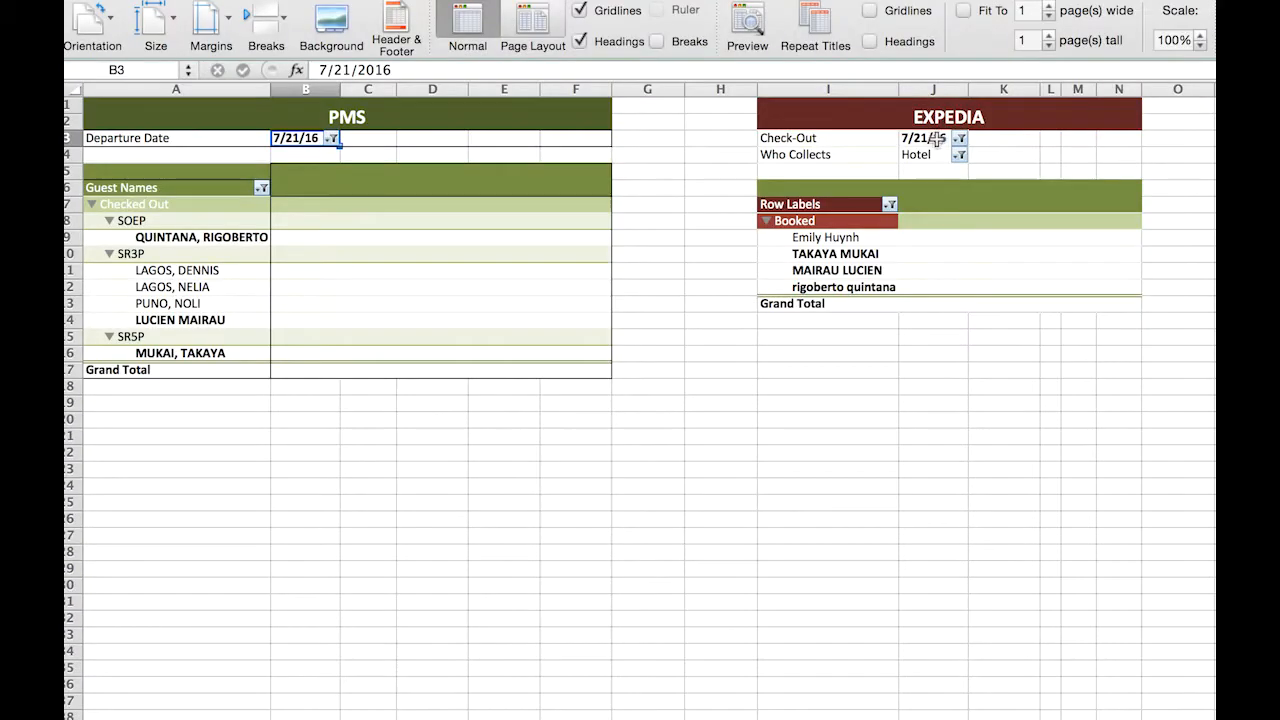
left_click(938, 138)
left_click(959, 138)
left_click(1018, 228)
left_click(1018, 228)
left_click(1050, 190)
type("7/22/16")
left_click(1018, 250)
Bold the three guest names in Expedia cells I9 through I11.
left_click(836, 240)
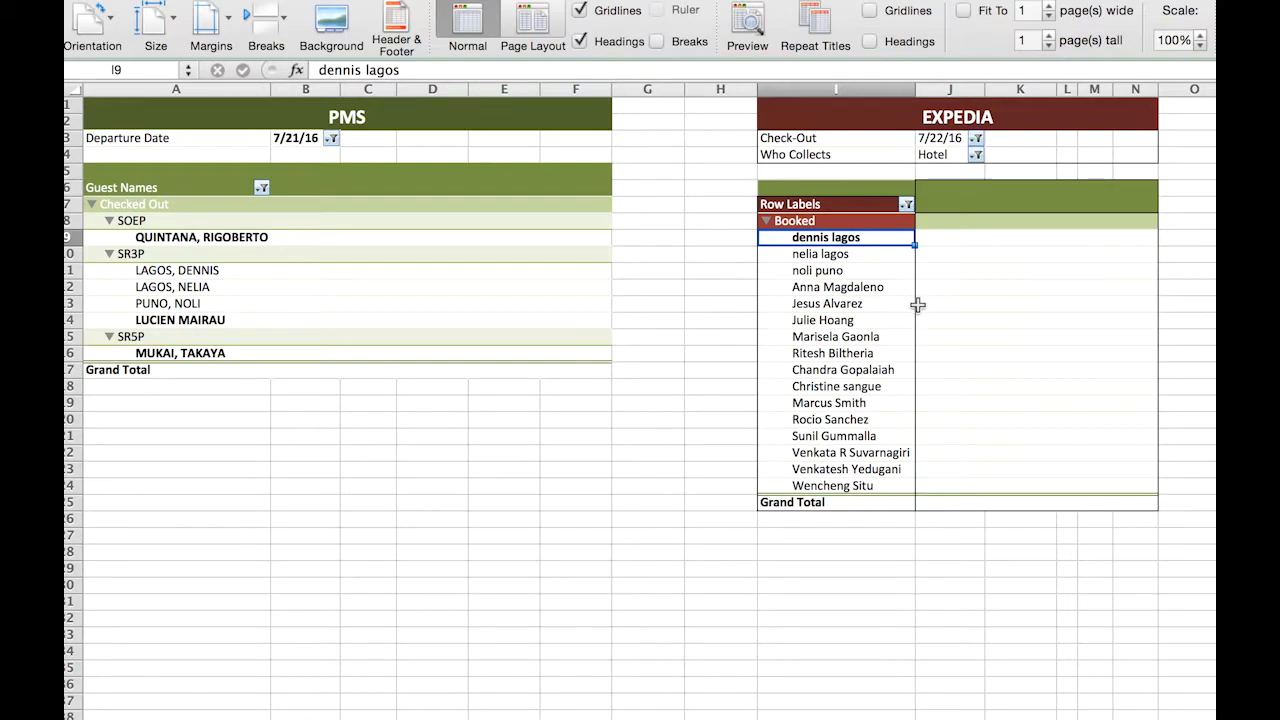
left_click(836, 255)
left_click(836, 270, "shift")
key("super+b")
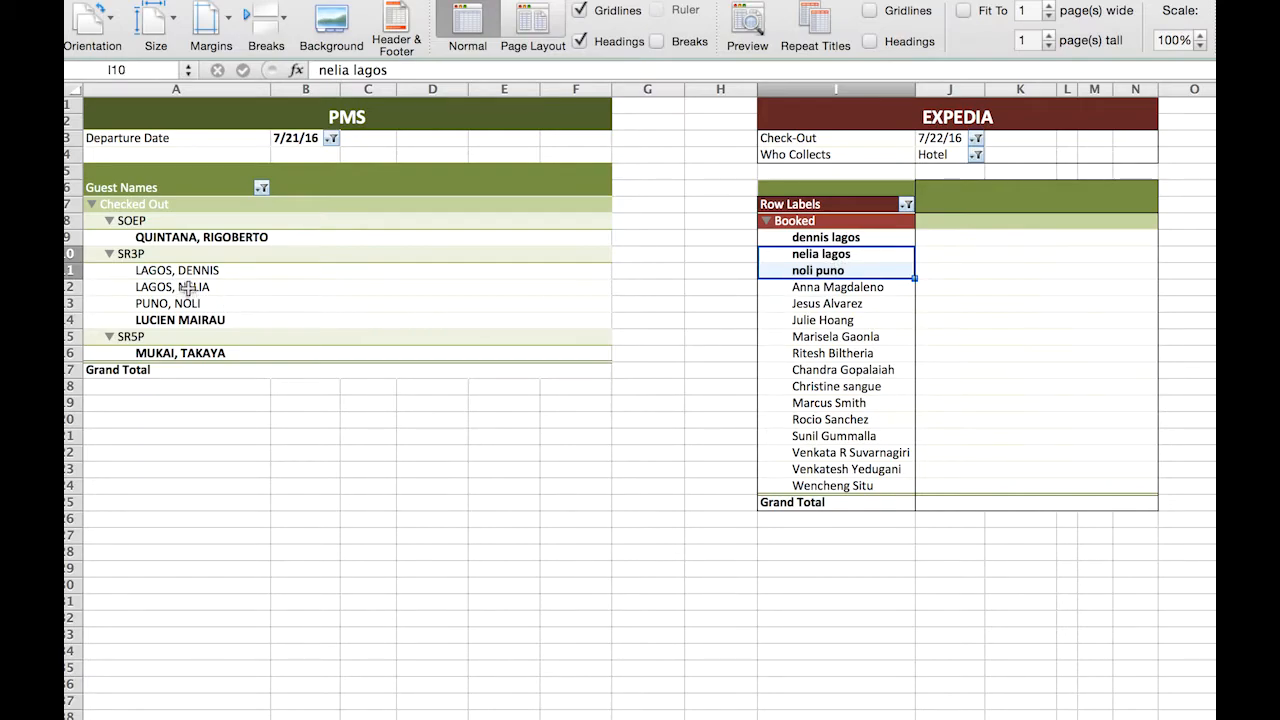
Compare PMS guests A11 through A13 with Expedia guests I9 through I11 and remove the bold from the Expedia names.
left_click_drag(194, 268, 196, 297)
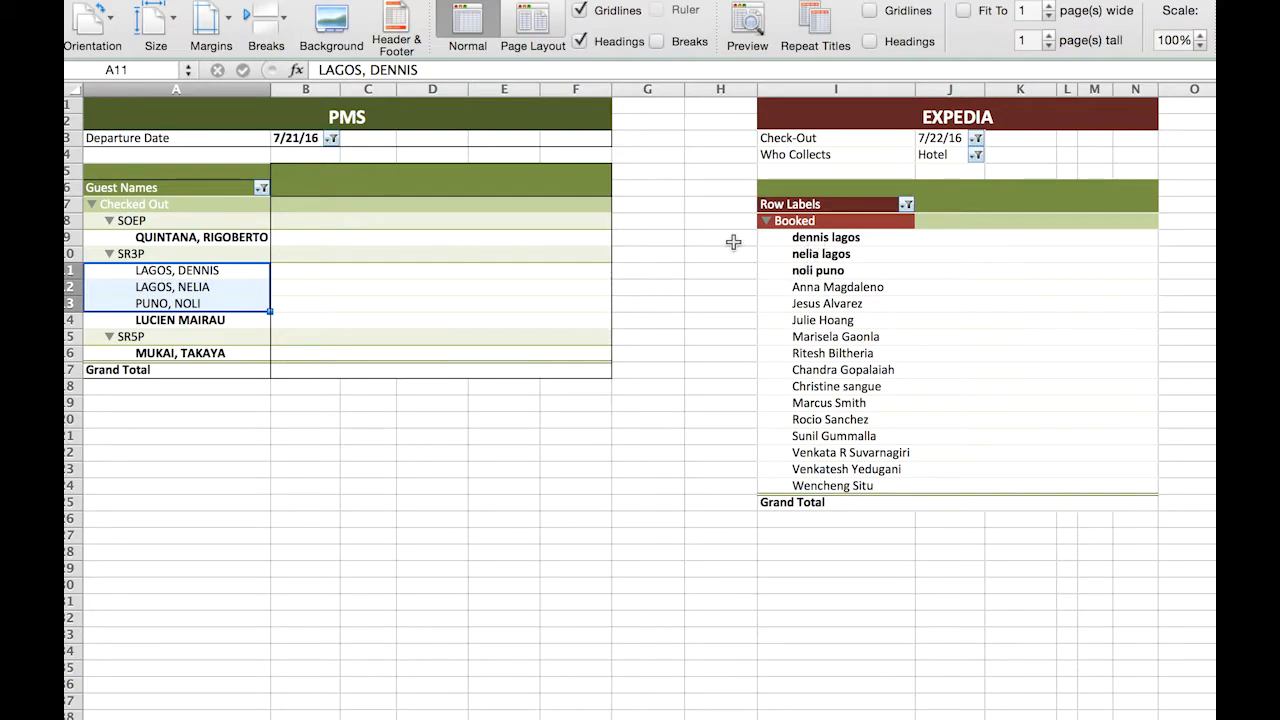
left_click_drag(815, 239, 817, 265)
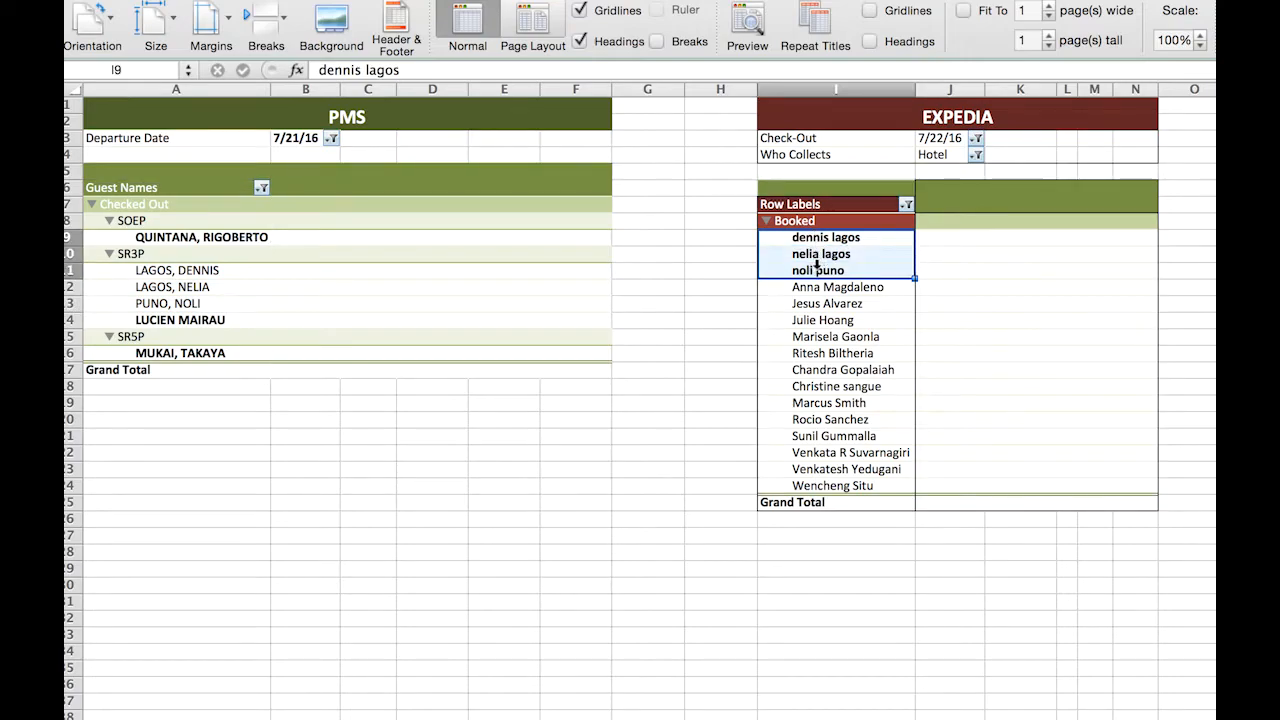
left_click(720, 272)
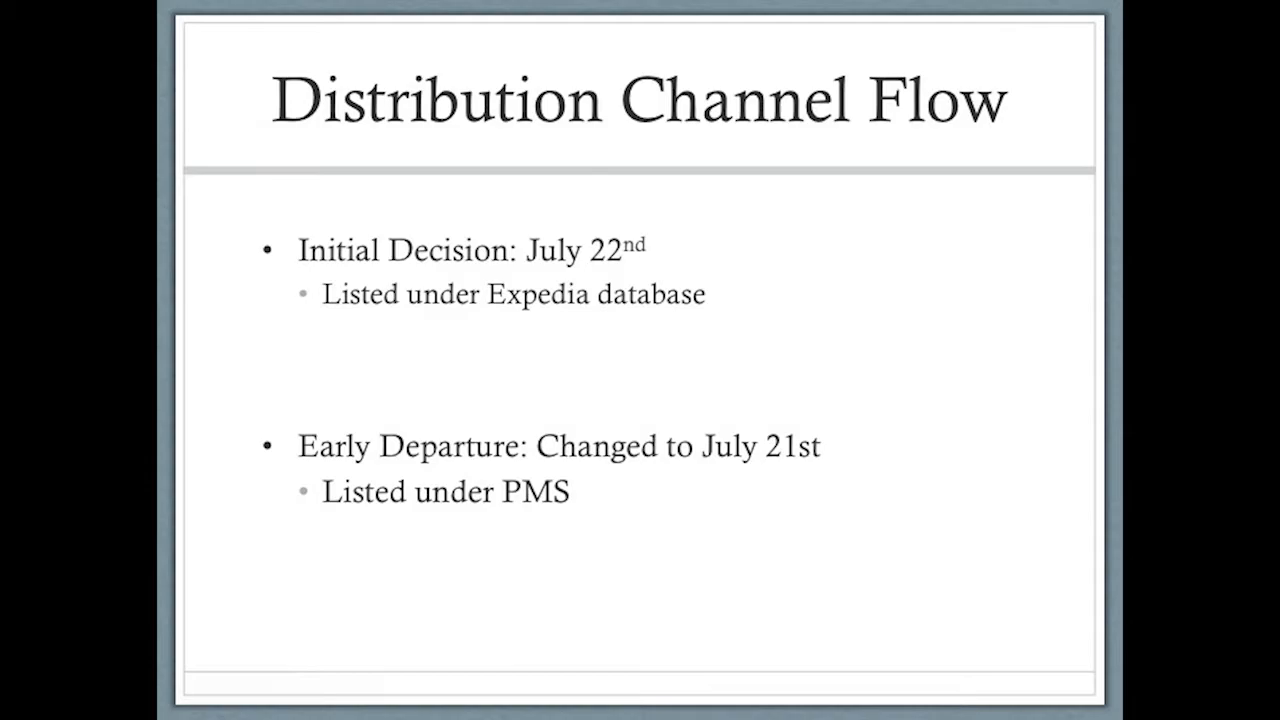
key("Right")
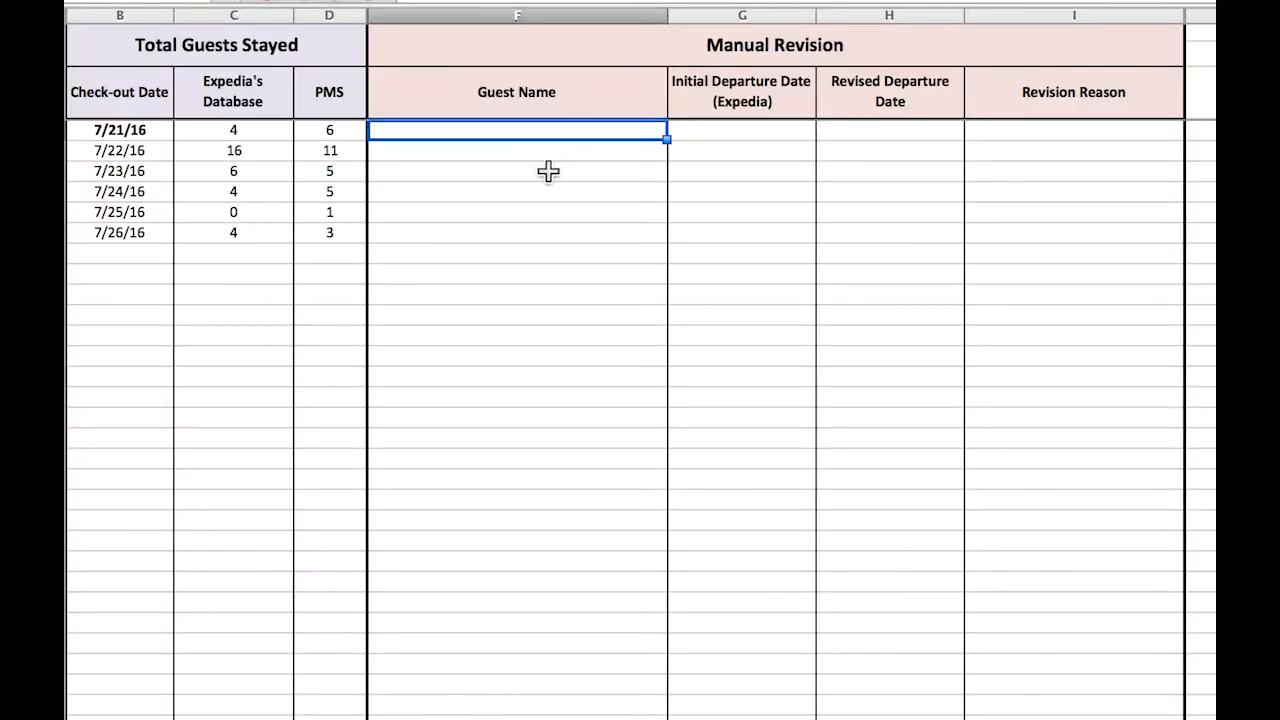
Enter the first early-departing guest's name under Manual Revision, with initial departure date 7/22/16 and revised departure date 7/21/16.
key("Return")
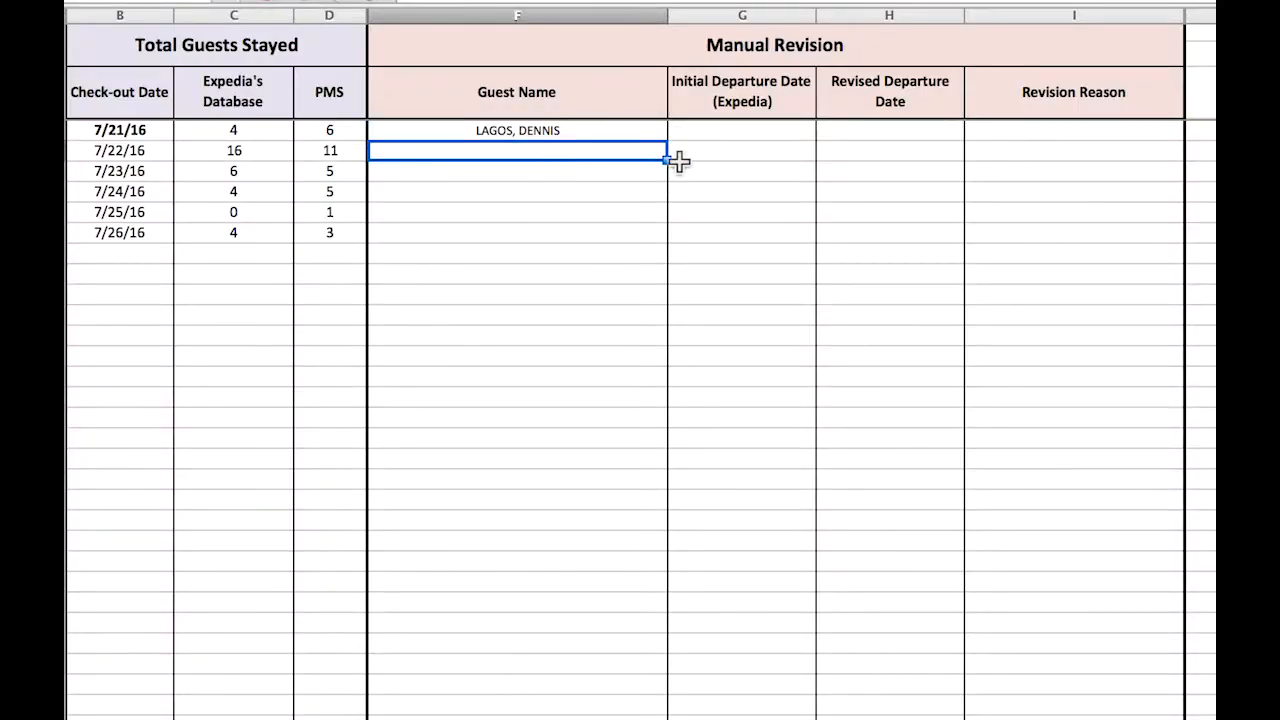
left_click(751, 131)
type("7/22/16")
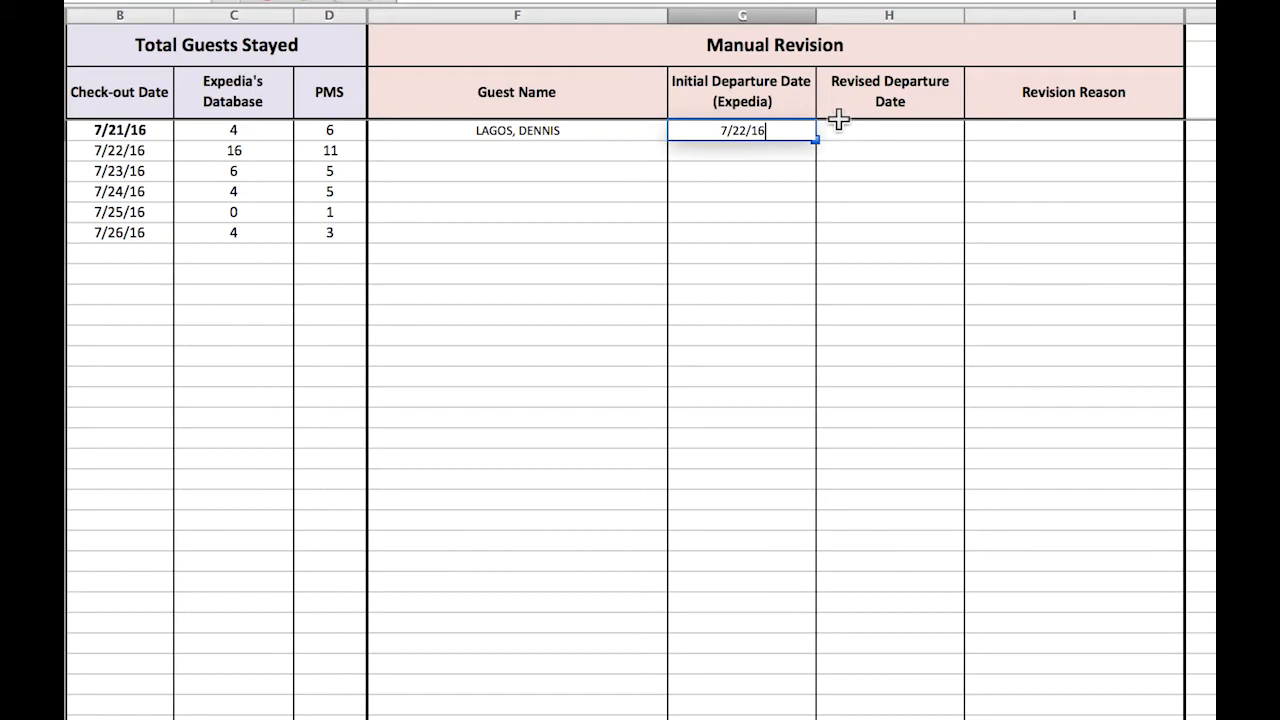
left_click(858, 124)
type("7/21/16")
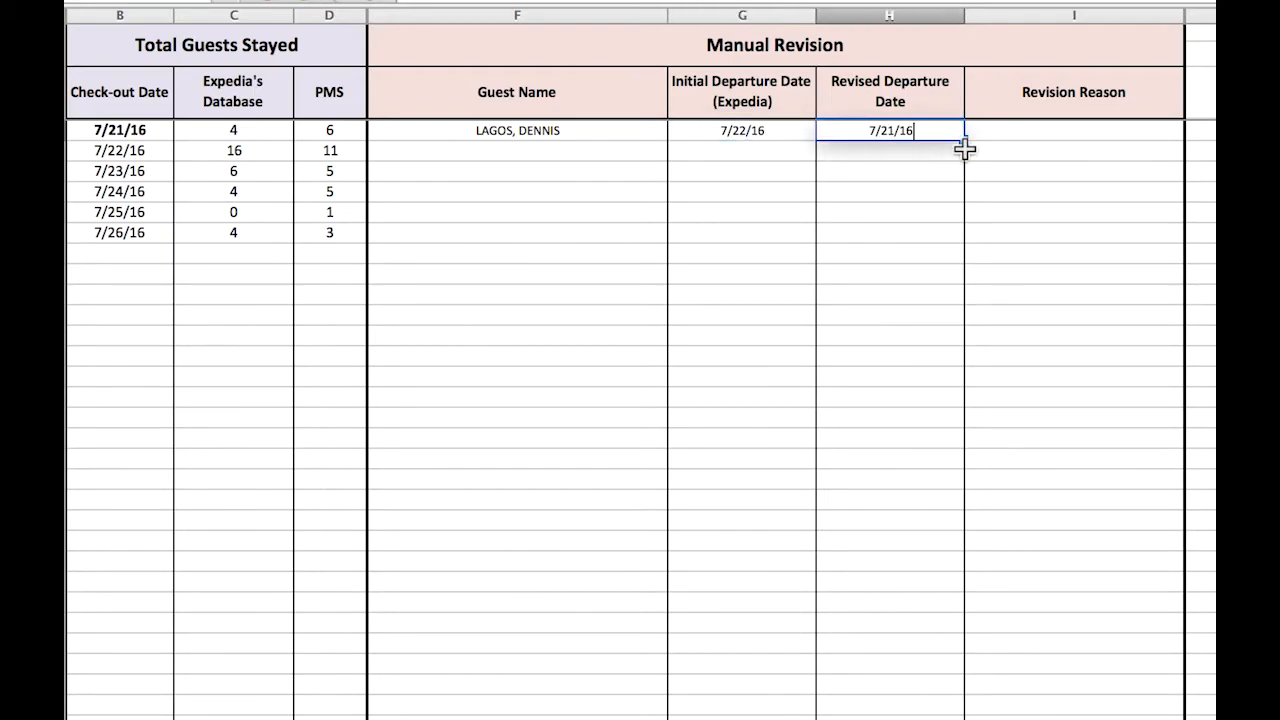
Enter "early departure" as the Revision Reason for the first guest.
left_click(1016, 134)
type("early d")
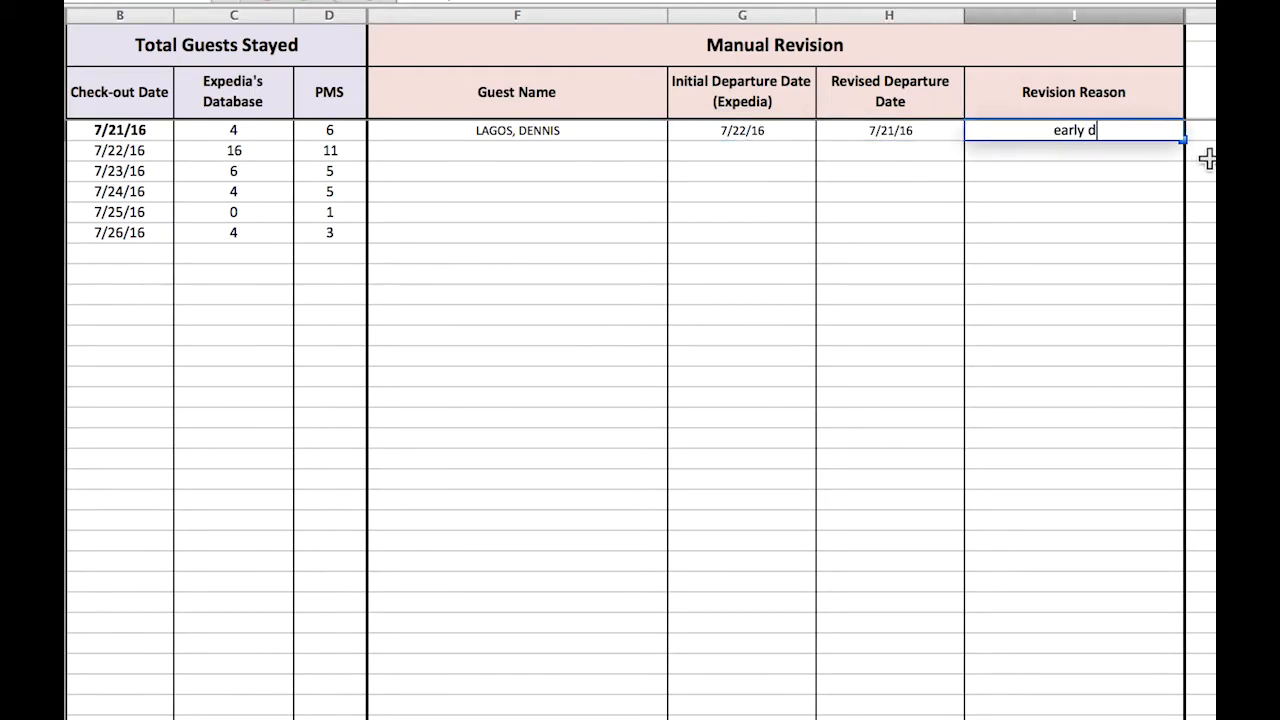
type("eparture")
key("Return")
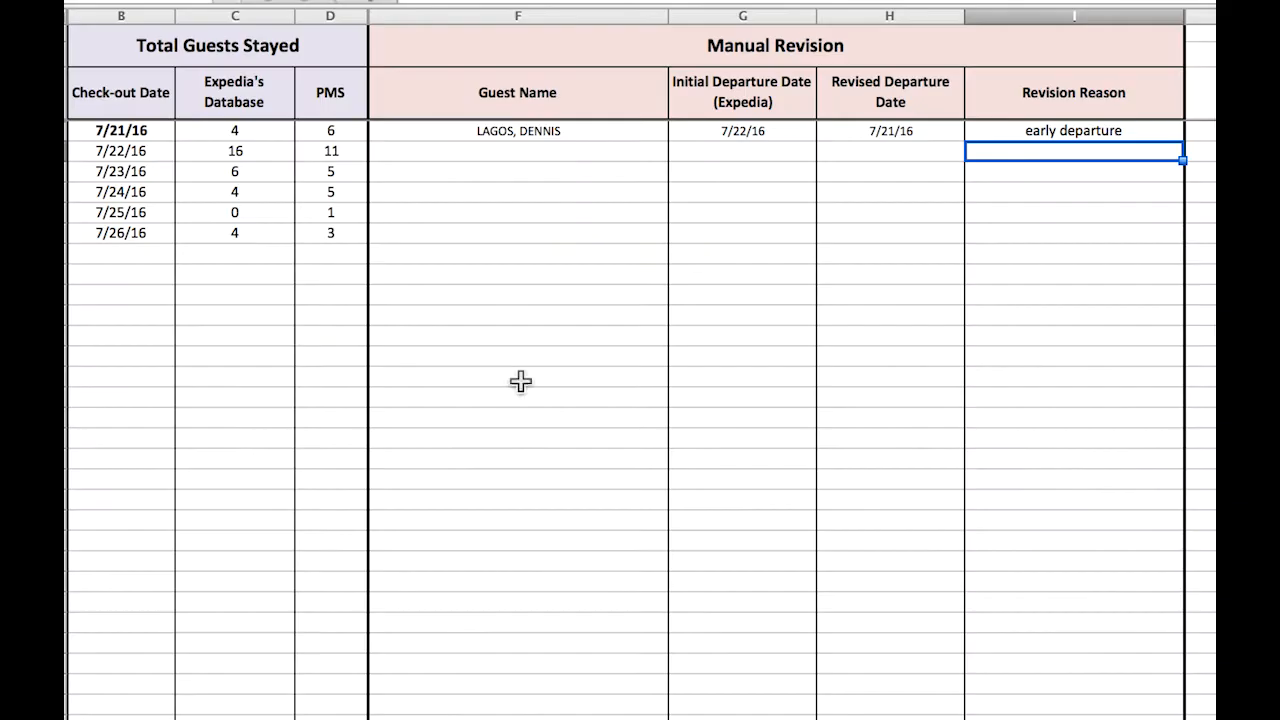
Enter the second early-departing guest's name under Manual Revision, directly below the first guest.
key("Return")
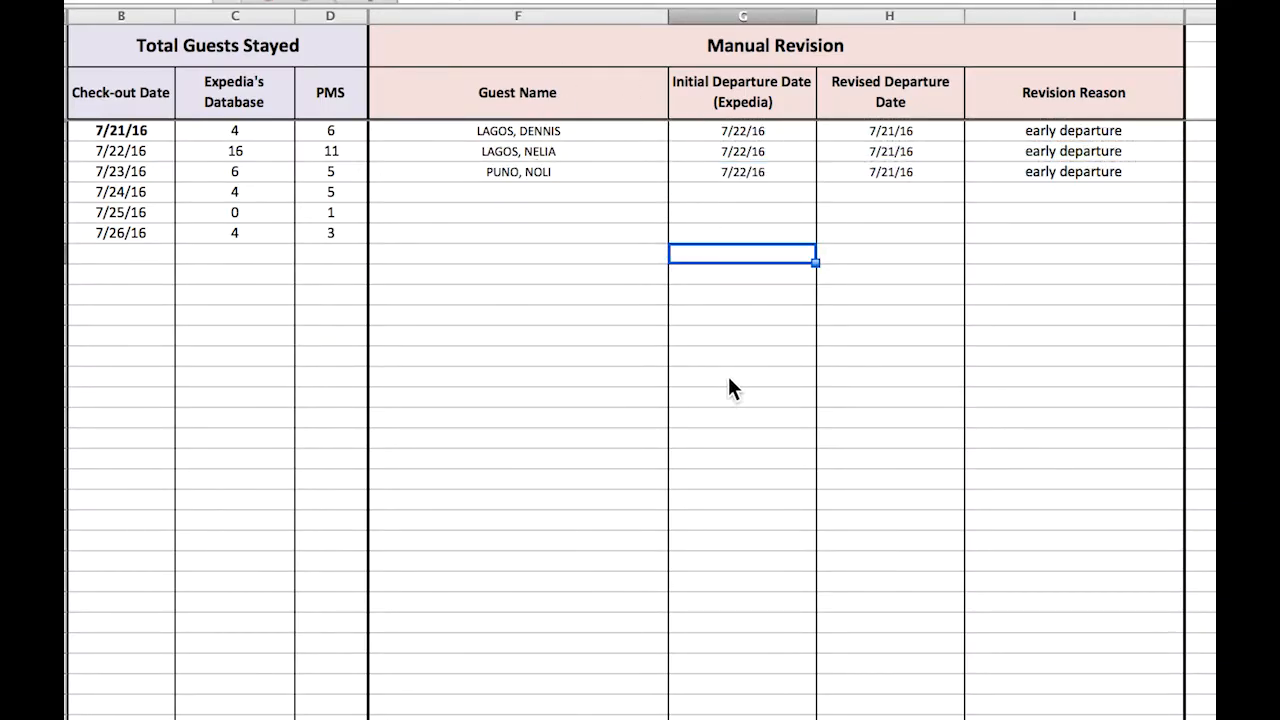
key("ctrl+Home")
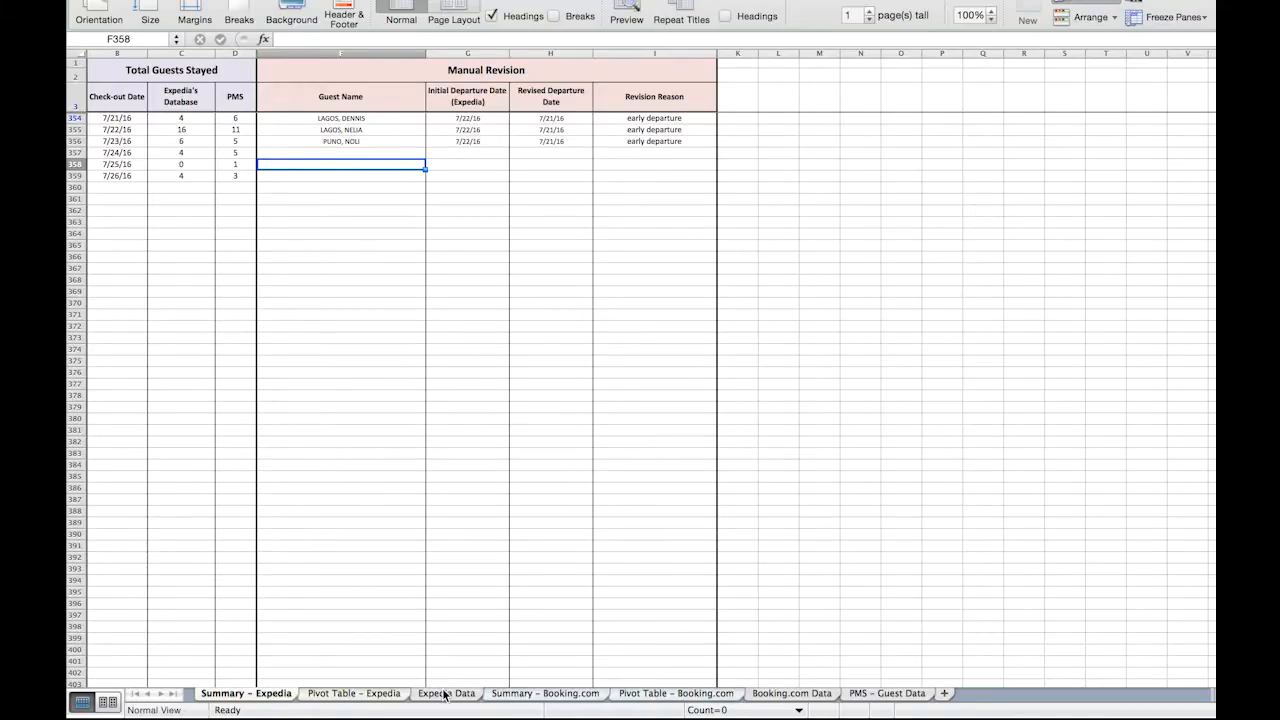
Find the first early-departing guest by surname in the Expedia Data sheet and select that reservation's Check-Out date.
left_click(446, 692)
left_click(448, 258)
key("super+f")
type("lagos")
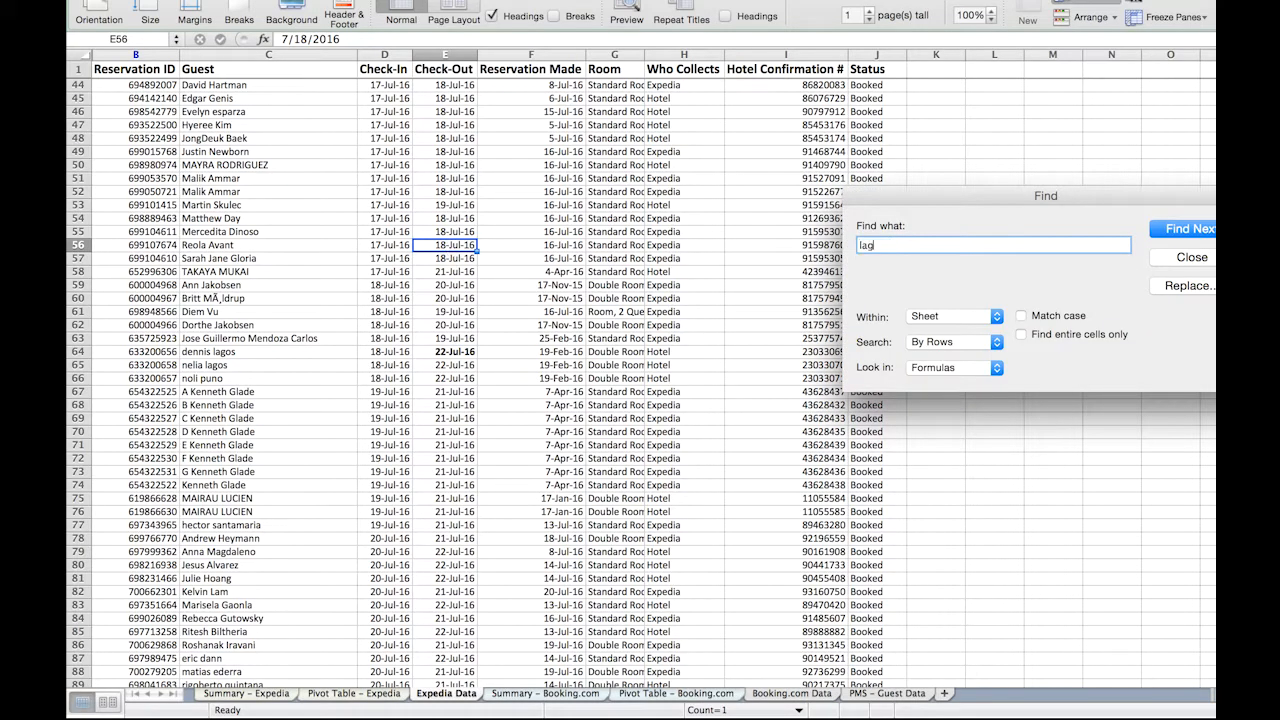
key("Return")
key("Escape")
key("Right")
key("Right")
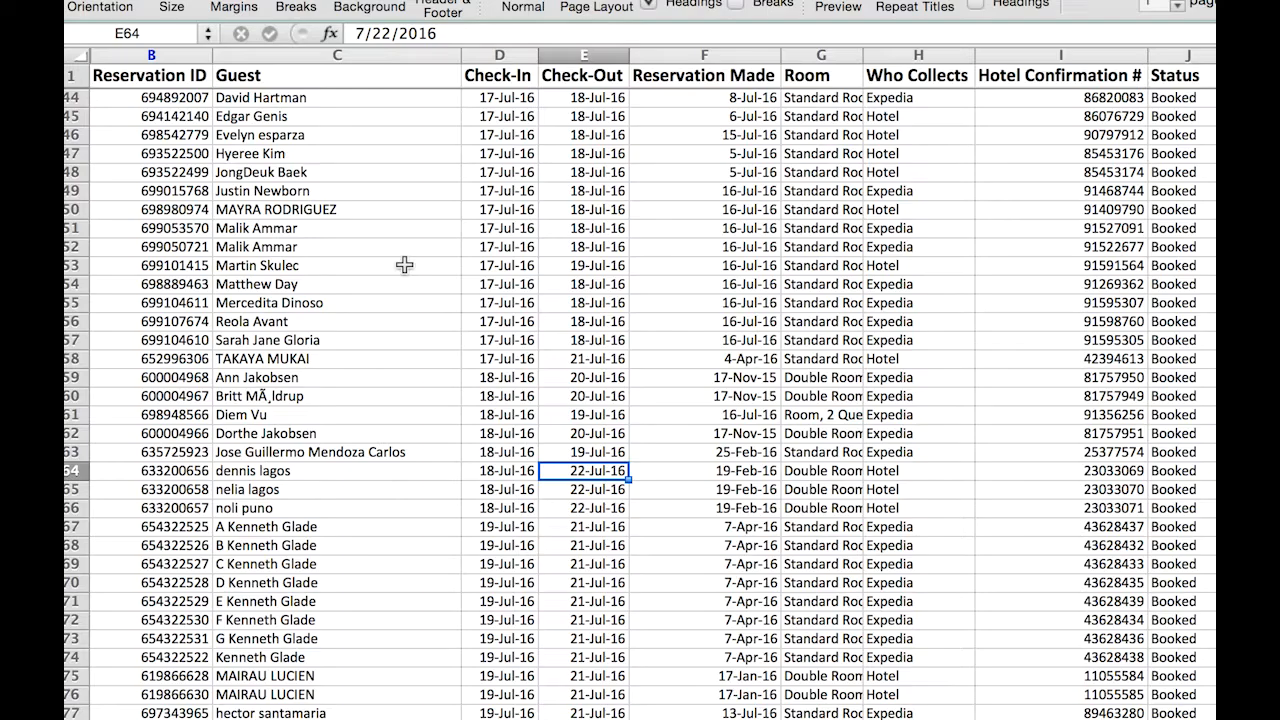
Set the Check-Out dates of the three early-departing guests in Expedia Data cells E64 through E66 to 7/21/2016.
left_click_drag(380, 33, 389, 33)
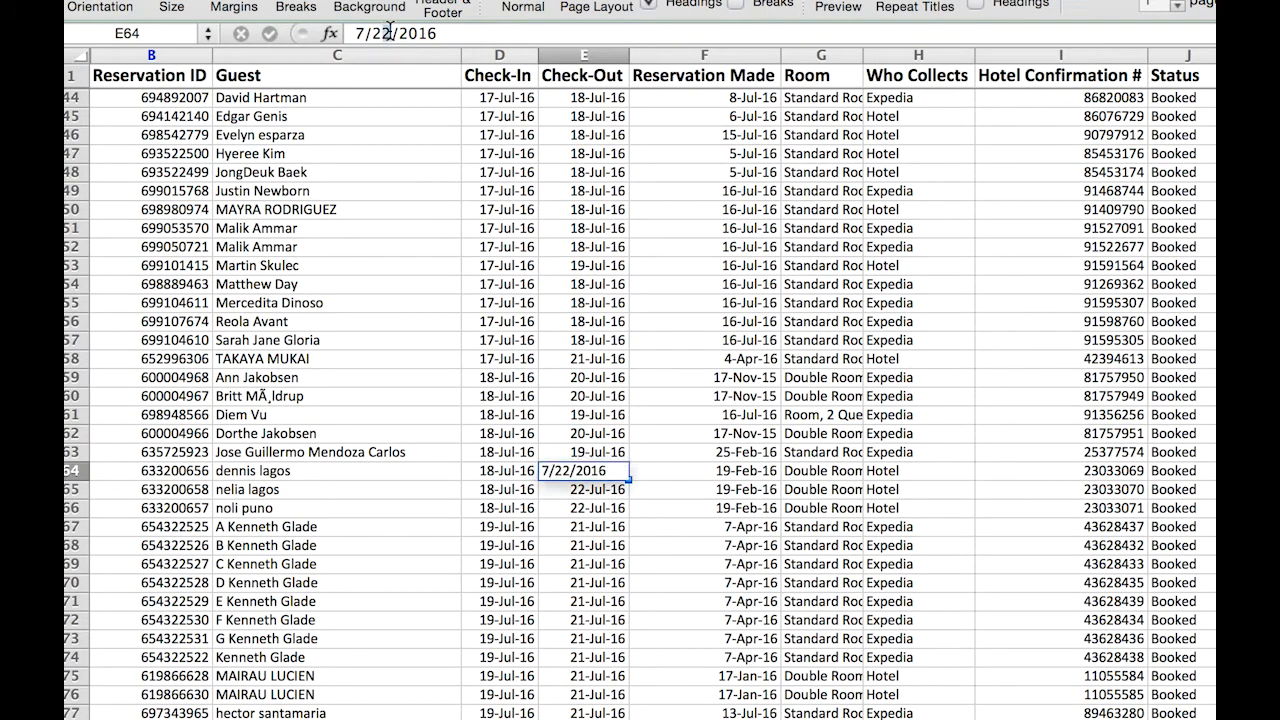
type("1")
key("Return")
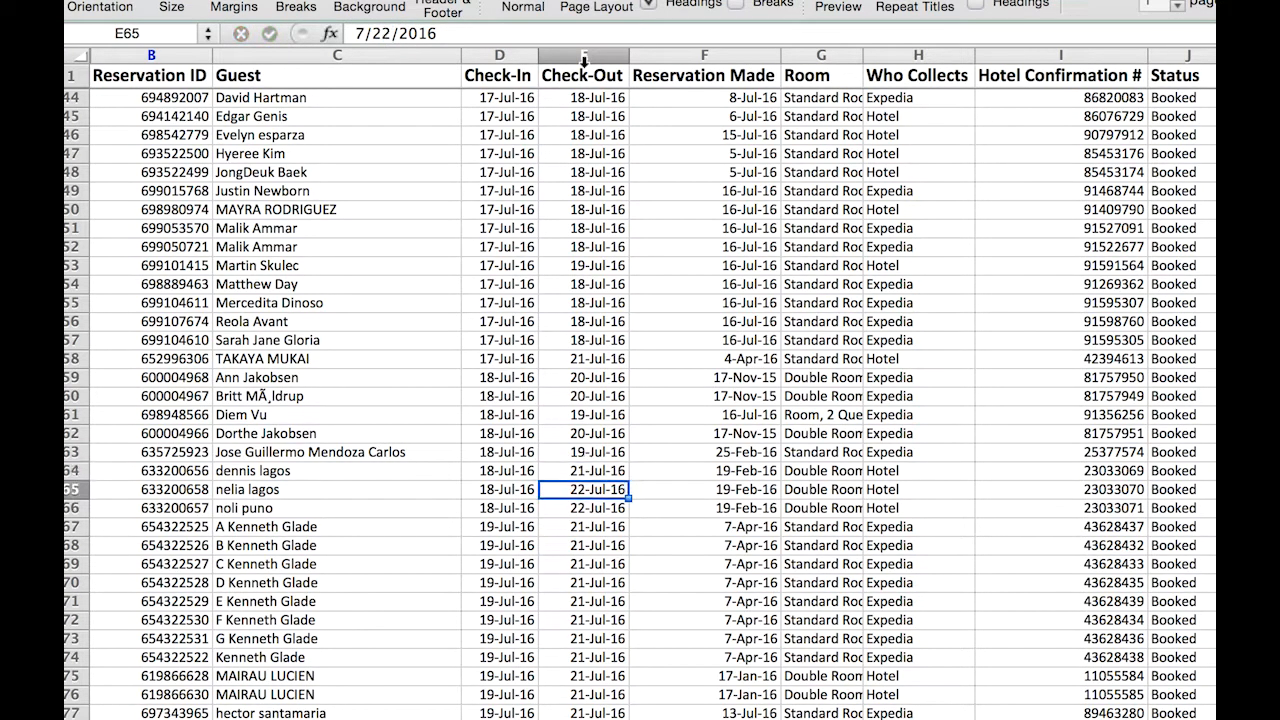
left_click_drag(380, 33, 389, 33)
type("1")
key("Return")
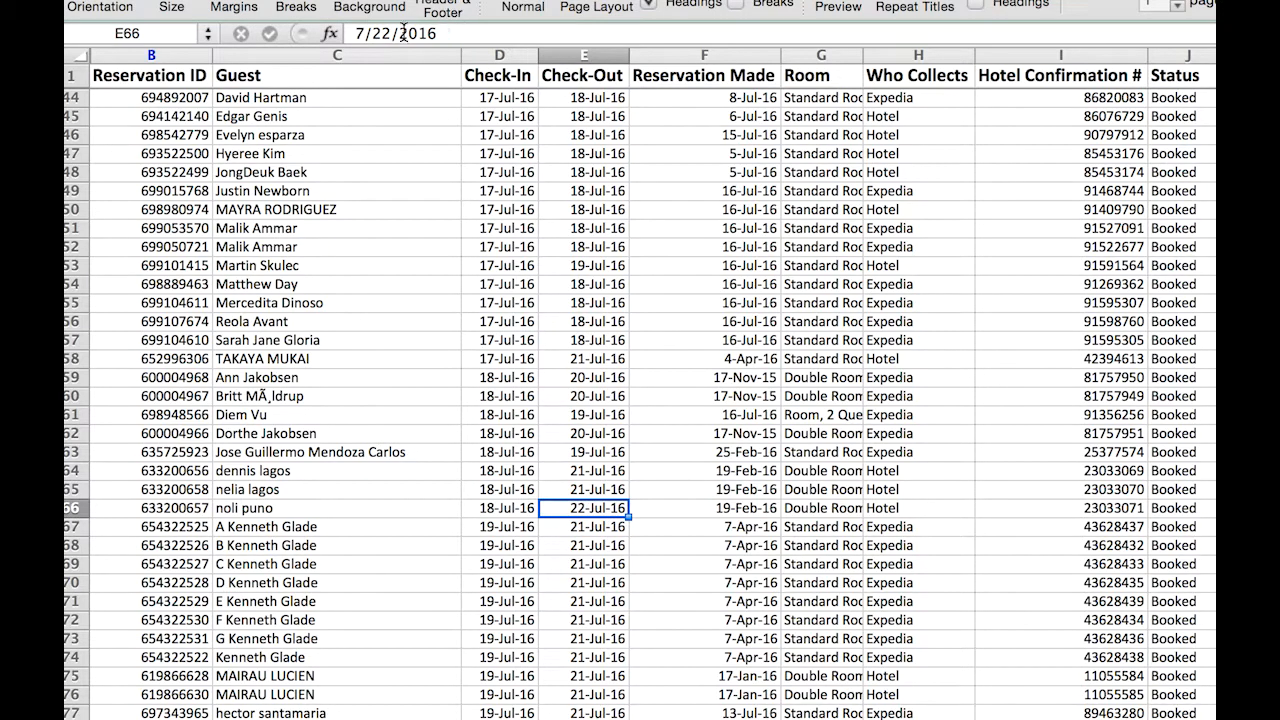
left_click_drag(380, 33, 389, 33)
type("1/2016")
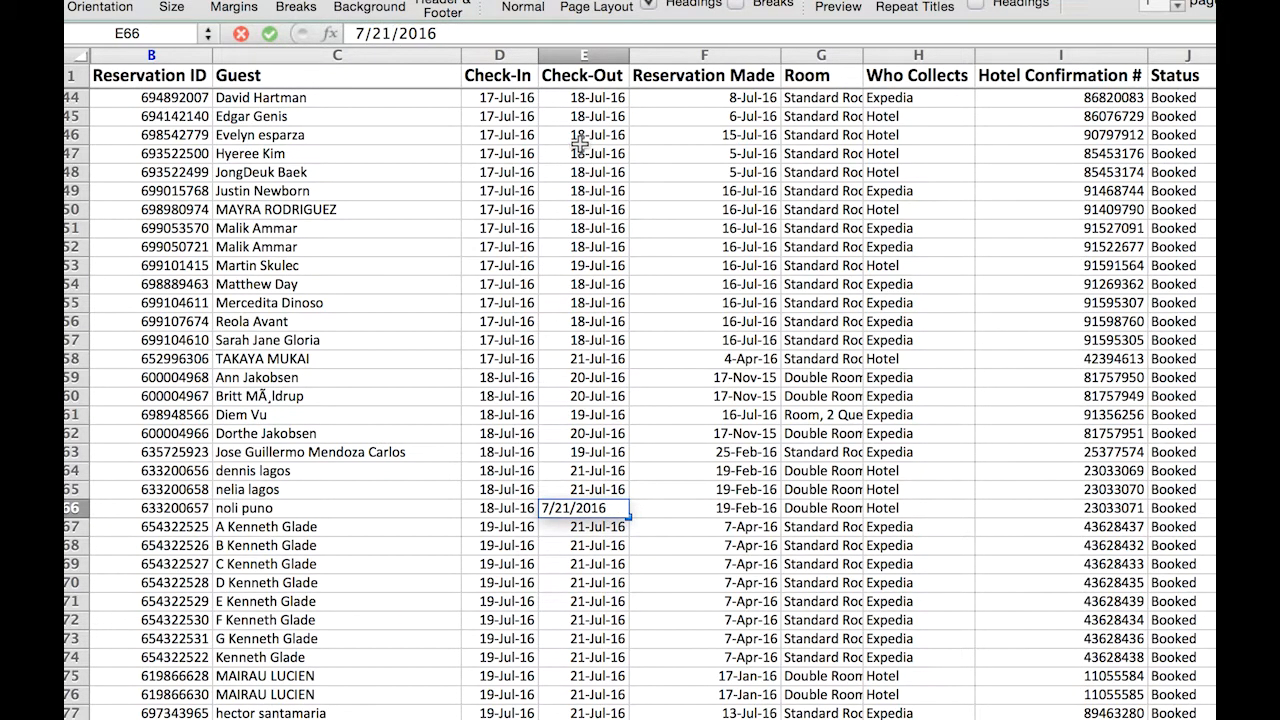
key("Return")
left_click_drag(580, 470, 578, 510)
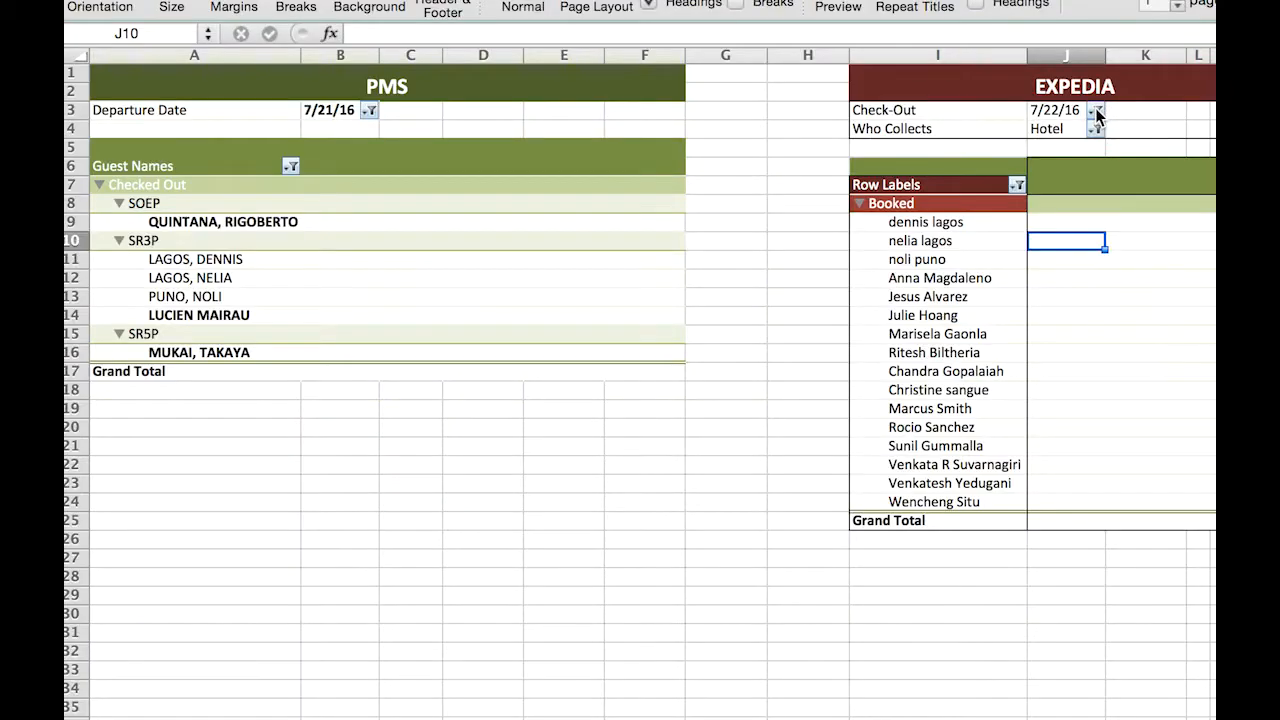
Reapply the 7/21/16 Check-Out filter on the Expedia pivot table and refresh its data.
left_click(1095, 110)
left_click(1164, 216)
left_click(1164, 216)
left_click(1196, 170)
type("7/21/16")
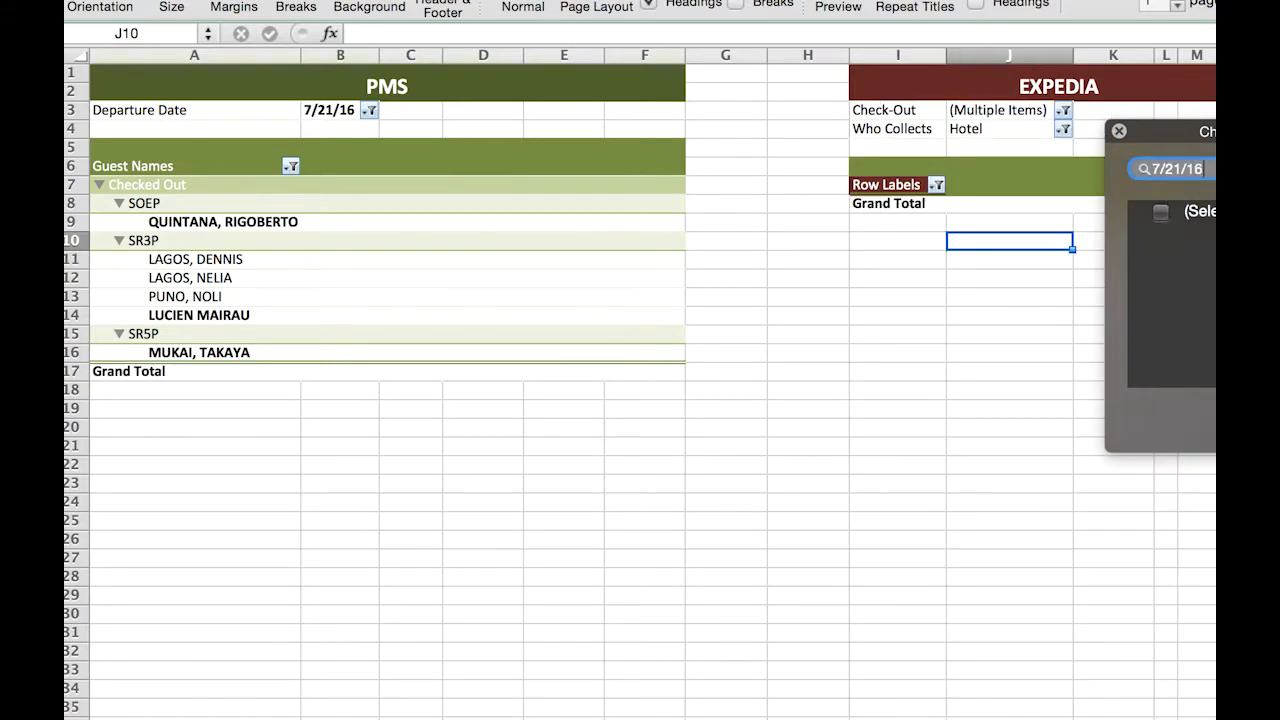
left_click(1160, 233)
left_click(953, 233)
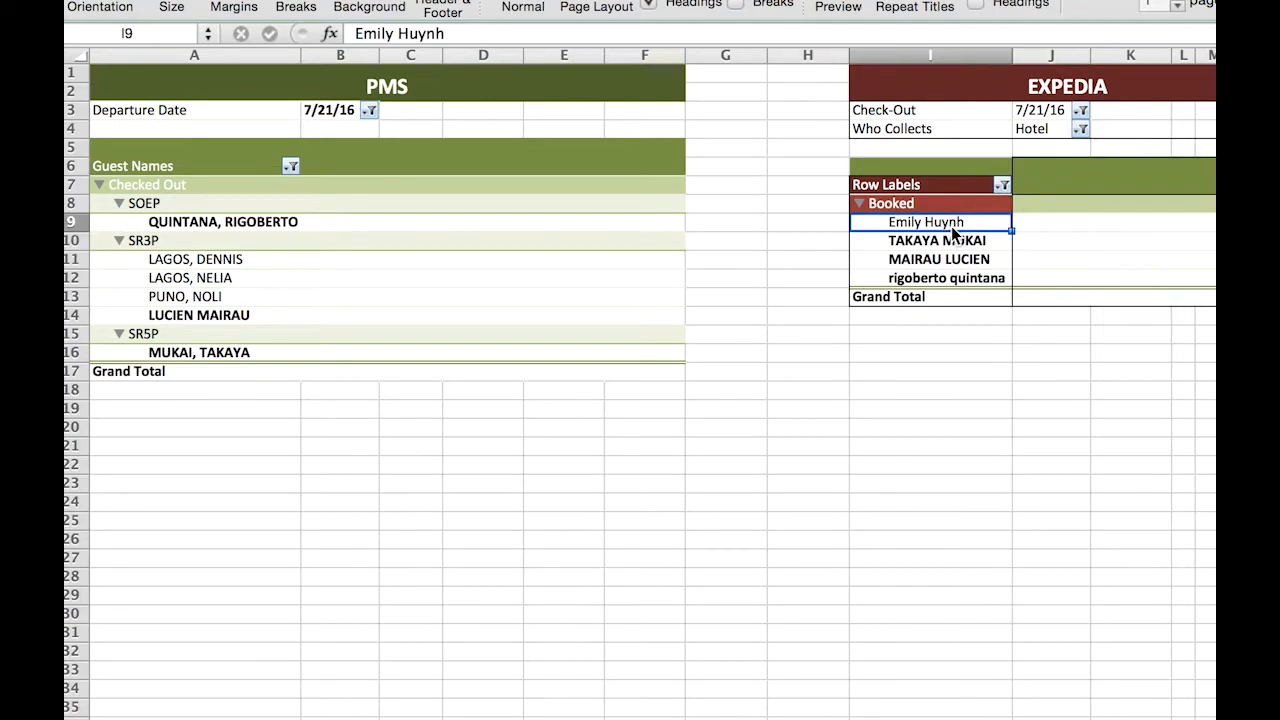
right_click(1043, 110)
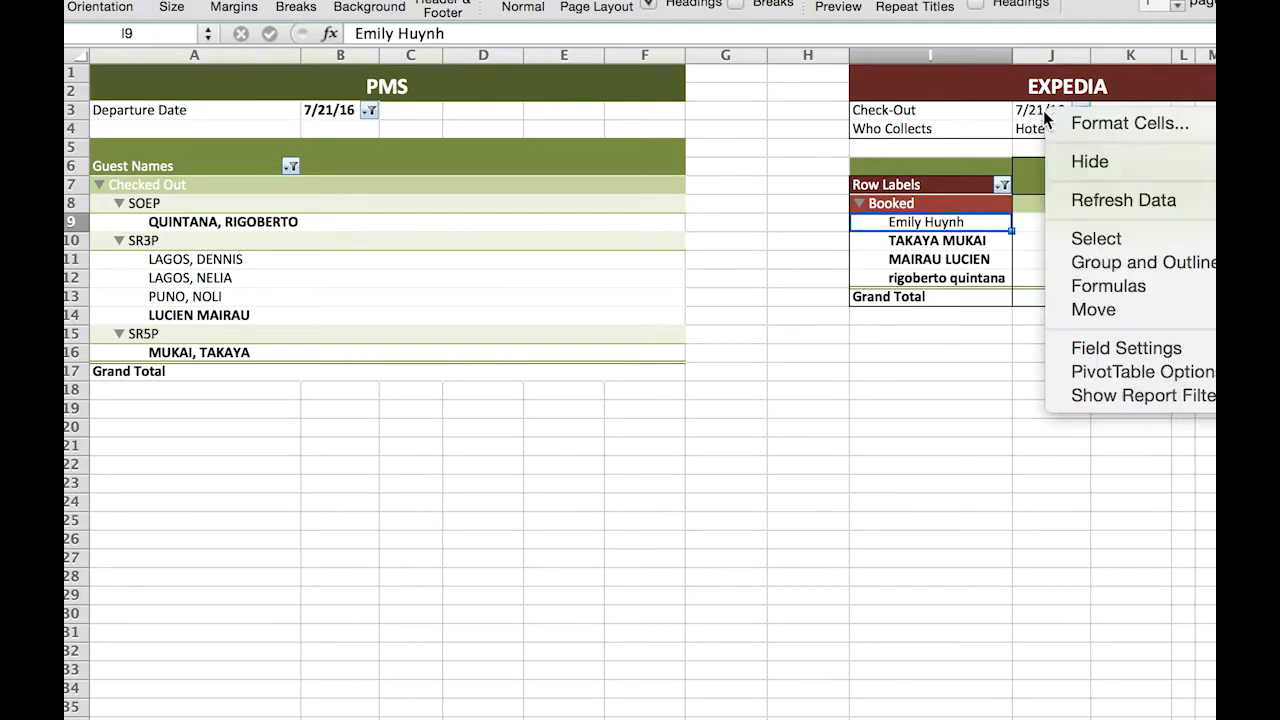
left_click(1125, 202)
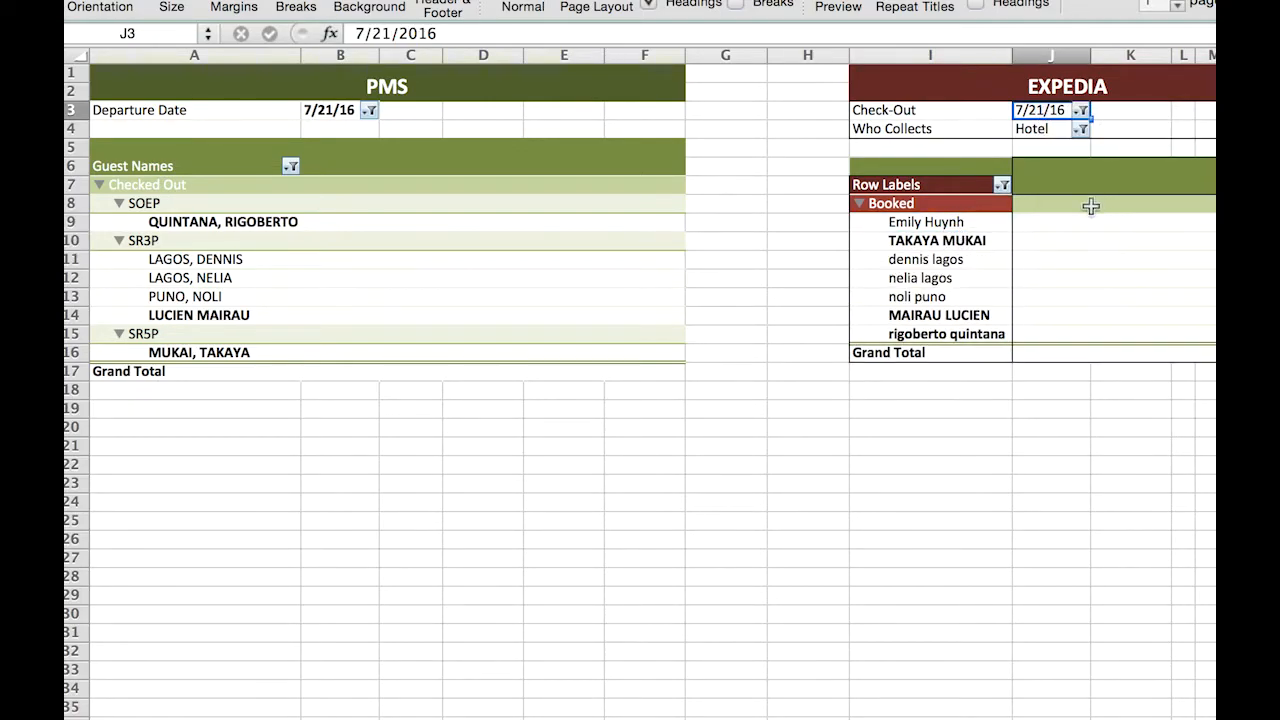
Bold the three matched early-departing guests in PMS cells A11 through A13 and Expedia cells I11 through I13.
left_click(918, 261)
key("super+b")
left_click(218, 260)
key("super+b")
left_click(217, 277)
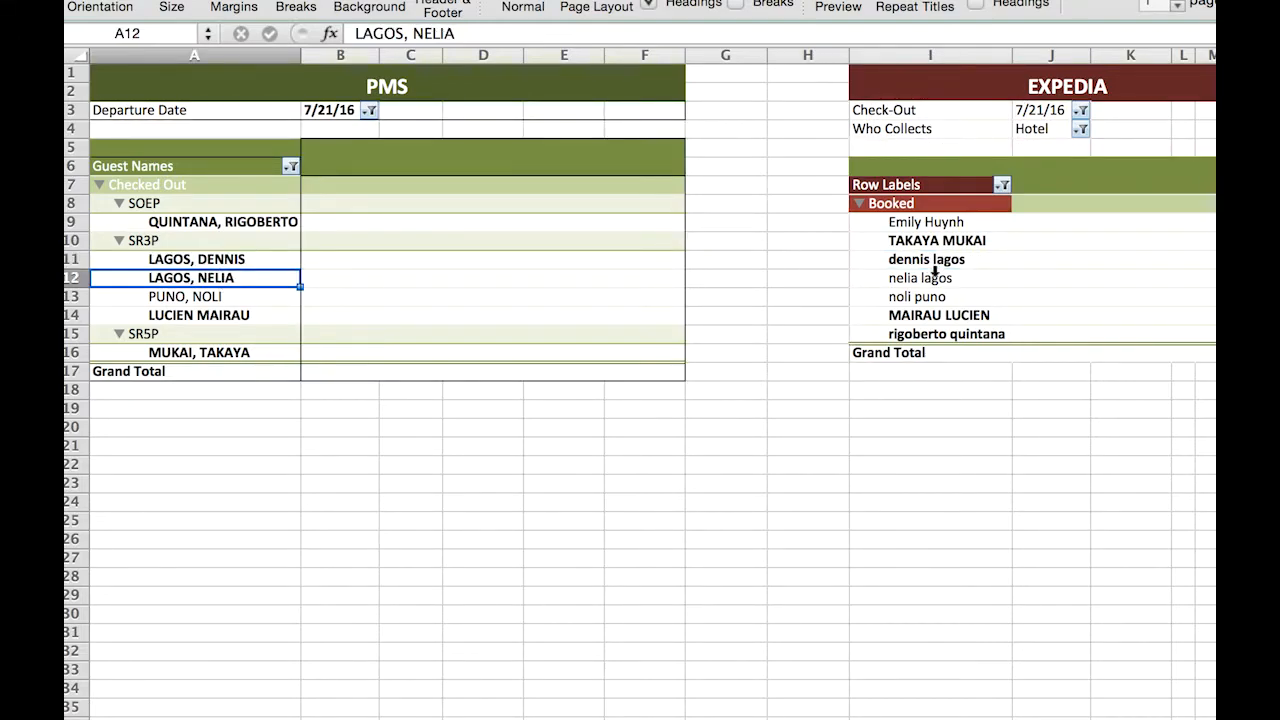
key("super+b")
left_click(920, 278)
key("super+b")
left_click(917, 296)
key("super+b")
left_click(192, 297)
key("super+b")
left_click(468, 280)
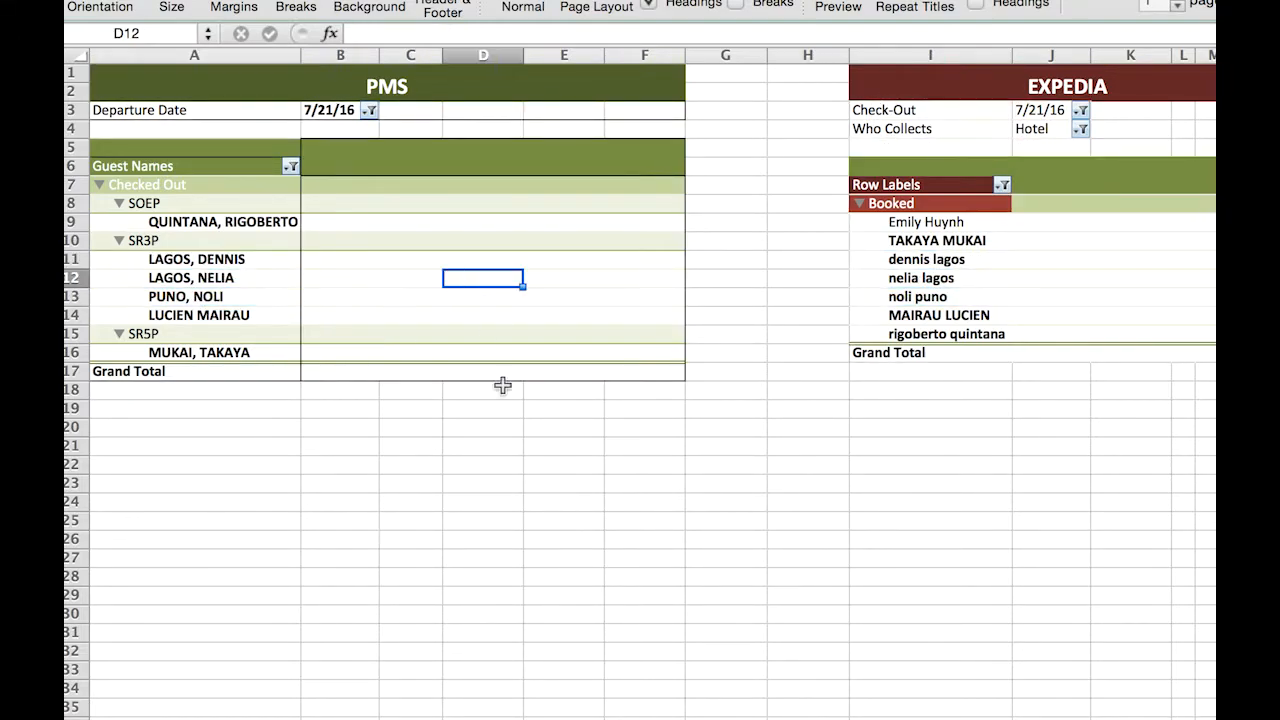
Compare the Expedia's Database and PMS guest totals for check-out date 7/21/16 in the Summary – Expedia sheet.
left_click(436, 715)
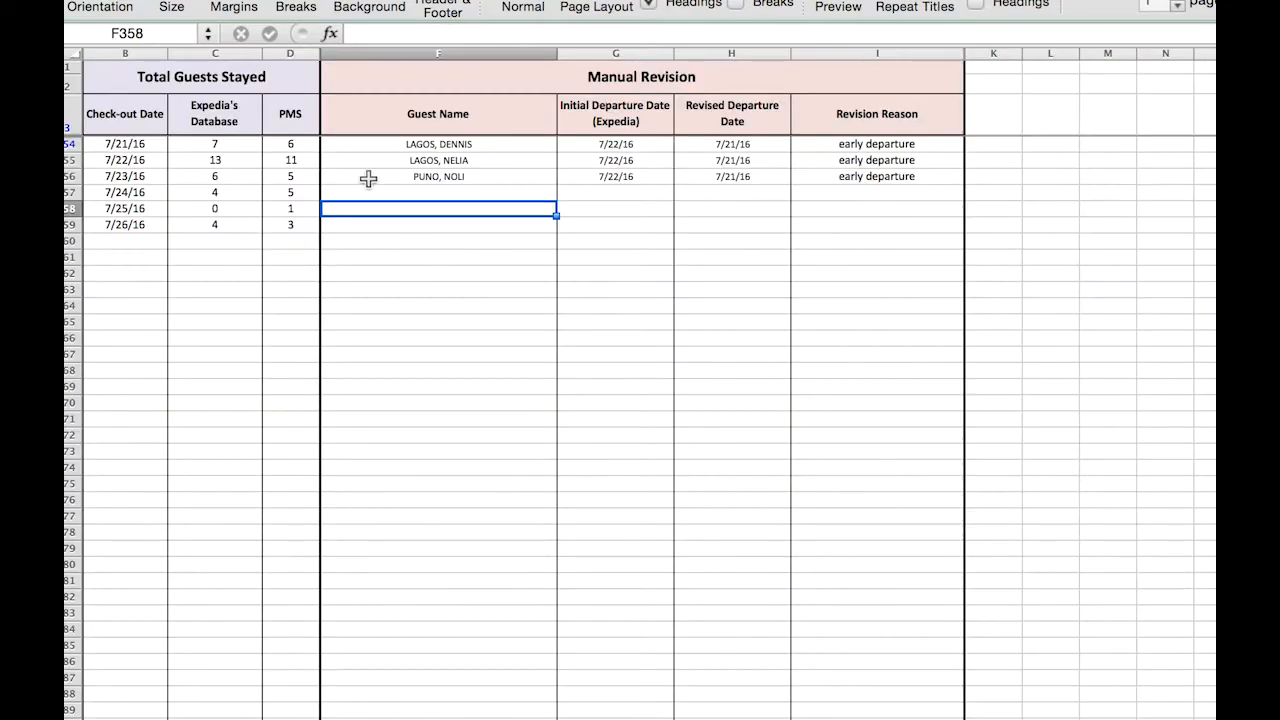
left_click(233, 146)
left_click(292, 145)
left_click(235, 145)
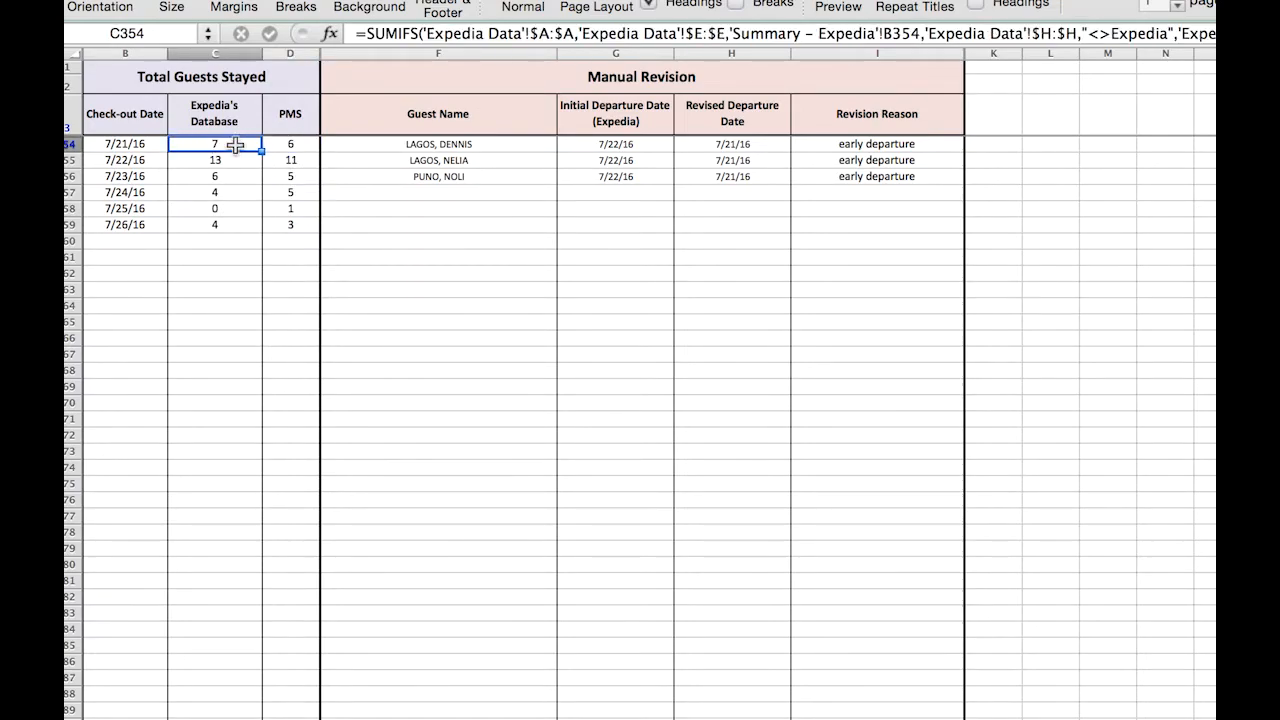